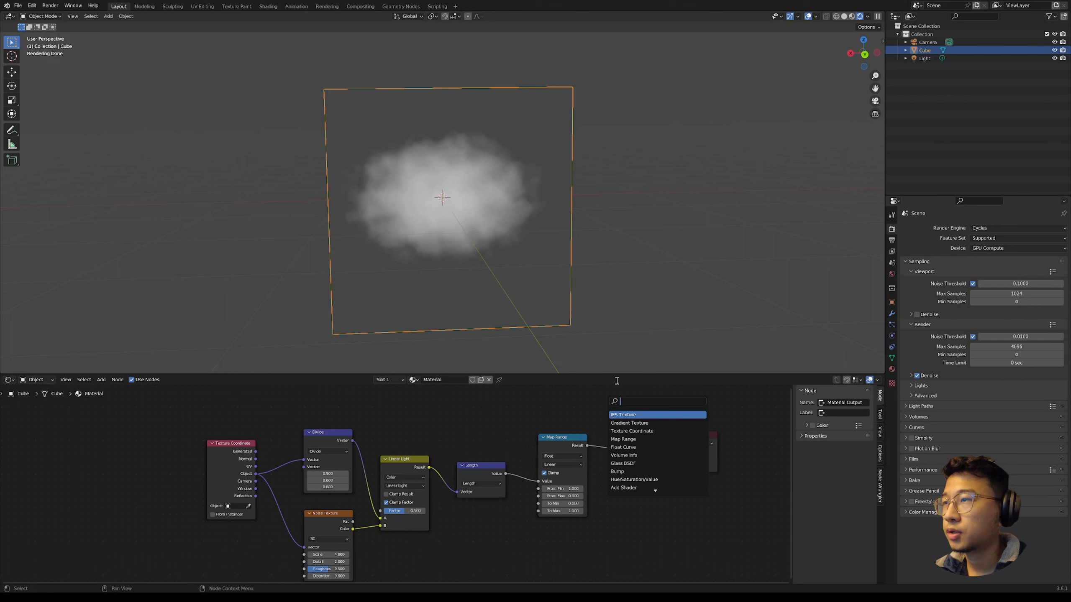
- Insert a Principled Volume node before the Material Output and feed the Map Range result into its Density
{"action": "type", "text": "vloume"}
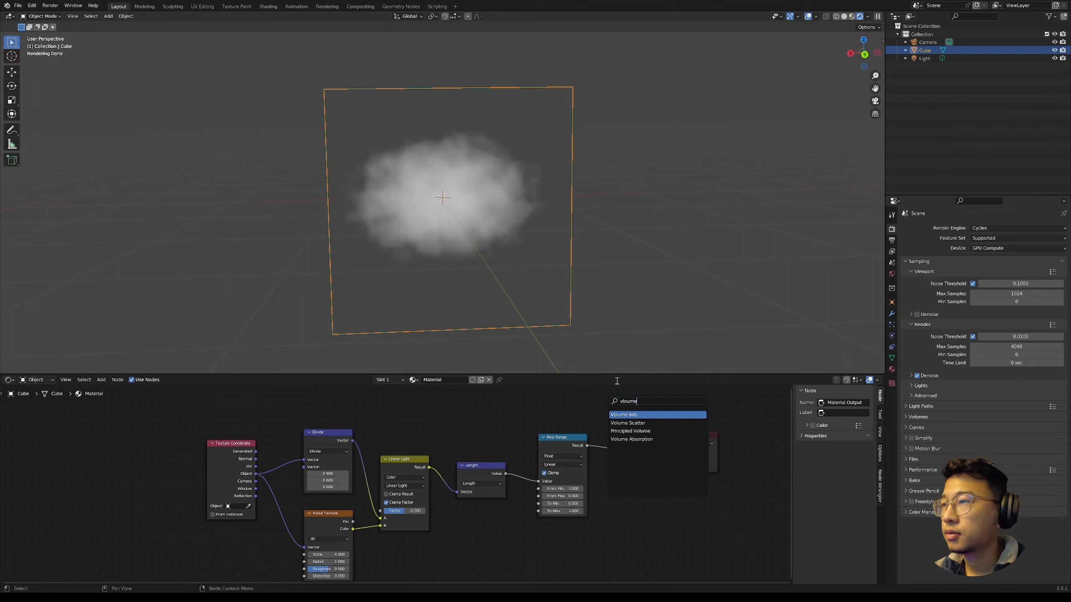
{"action": "key", "text": "Down"}
{"action": "key", "text": "Down"}
{"action": "key", "text": "Return"}
{"action": "left_click", "coordinate": [696, 443]}
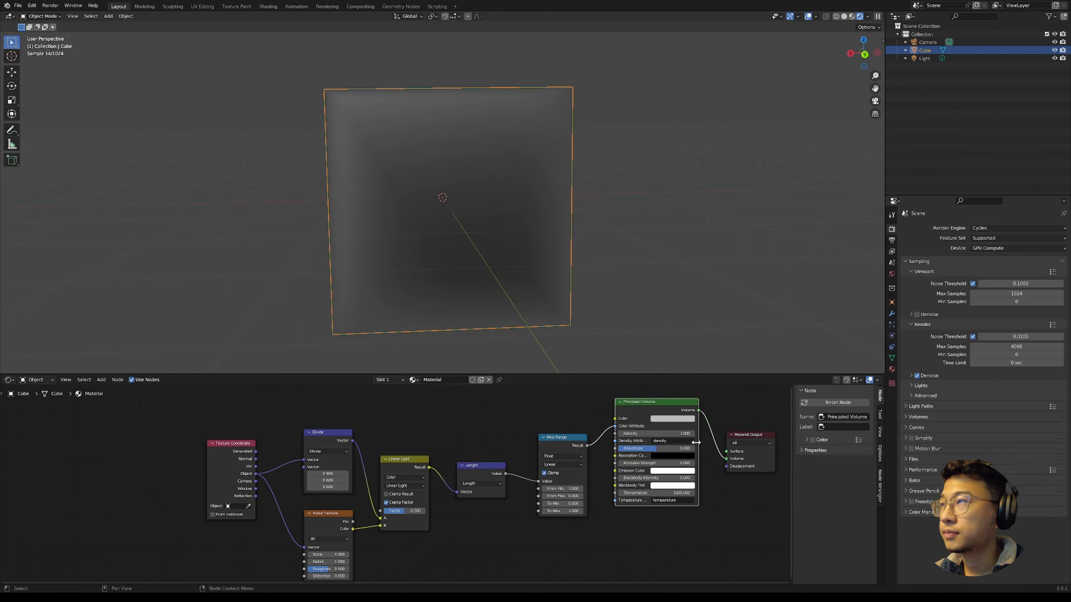
{"action": "left_click_drag", "start_coordinate": [615, 426], "coordinate": [616, 434]}
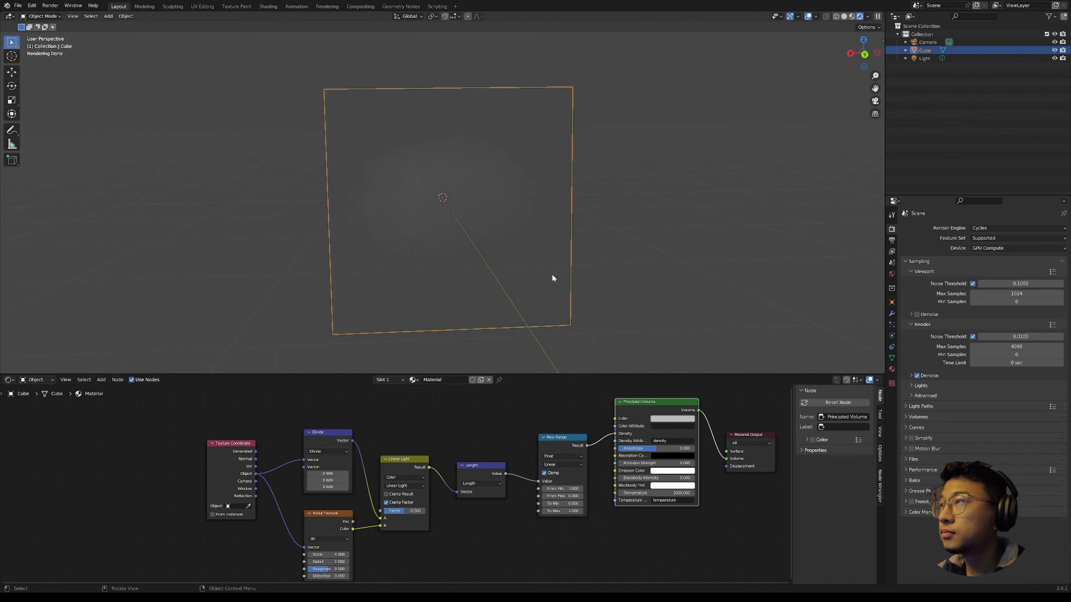
- Try a From Min value of 2 on the Map Range node
{"action": "middle_click_drag", "start_coordinate": [554, 278], "coordinate": [650, 247]}
{"action": "left_click", "coordinate": [619, 217]}
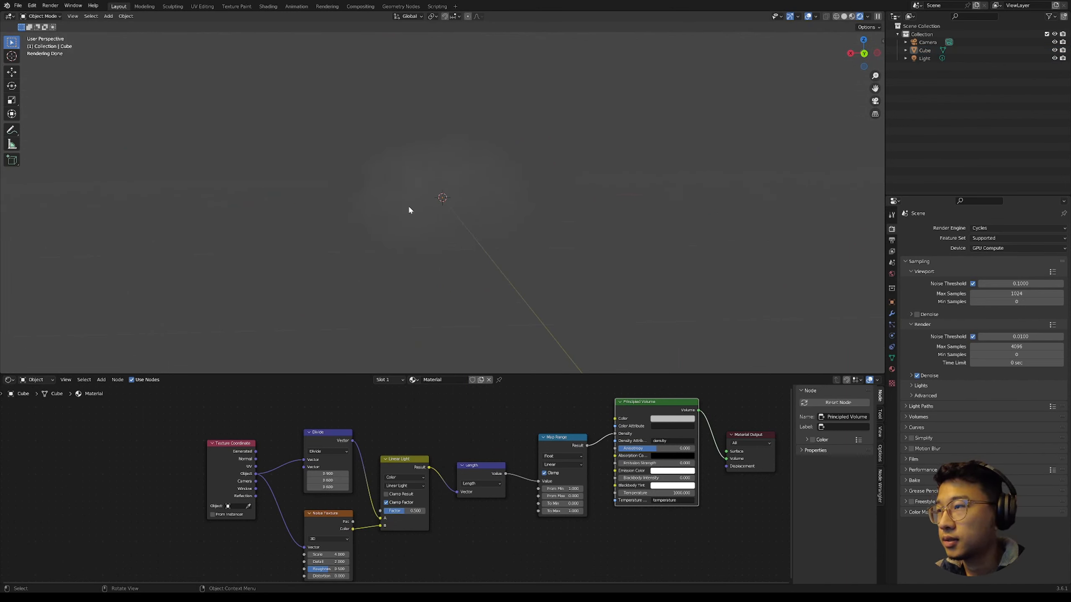
{"action": "scroll", "coordinate": [491, 403], "scroll_direction": "up", "scroll_amount": 1}
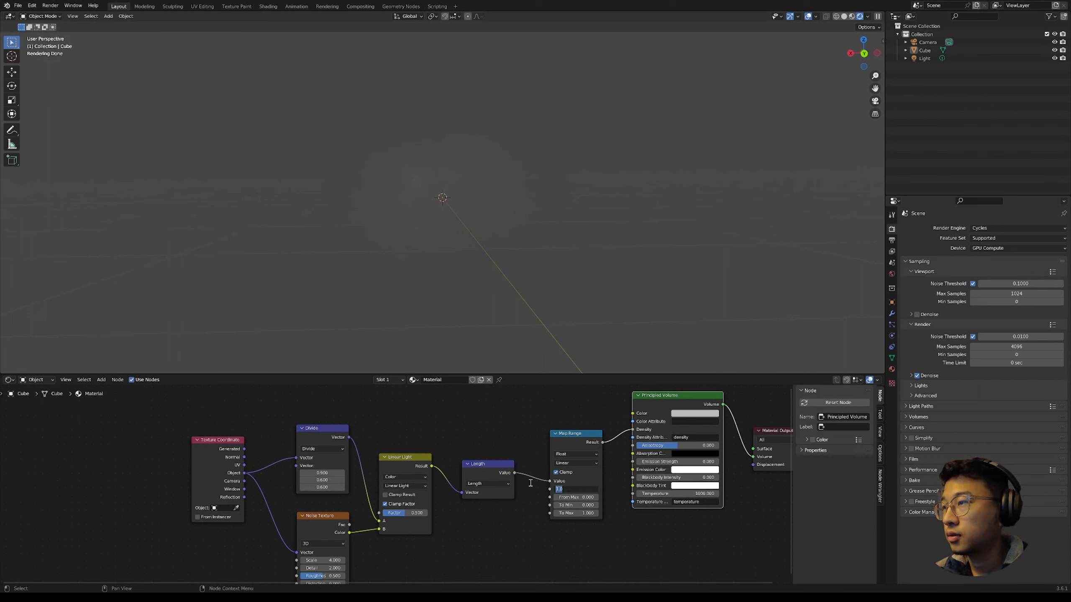
{"action": "key", "text": "Return"}
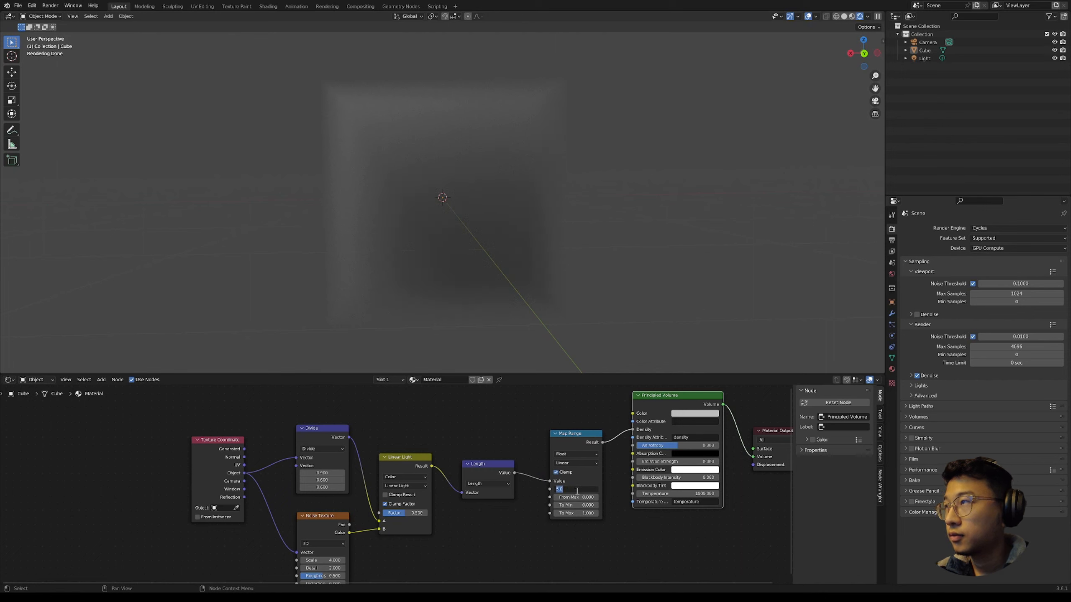
{"action": "type", "text": "2"}
{"action": "key", "text": "Return"}
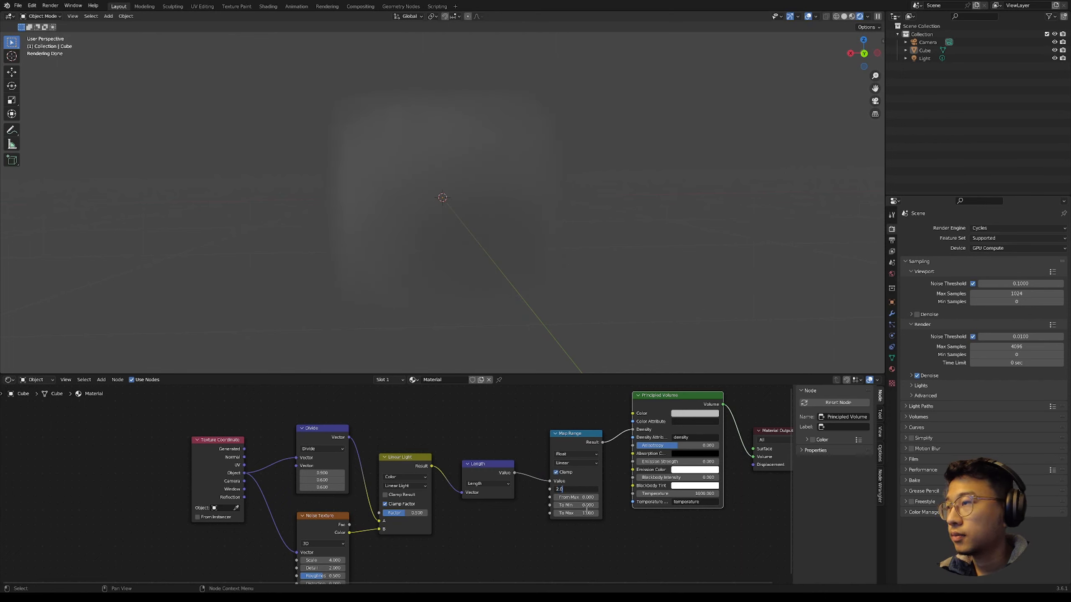
- Set the Map Range node's To Max to 50 and its From Min to 1
{"action": "left_click", "coordinate": [586, 513]}
{"action": "key", "text": "Return"}
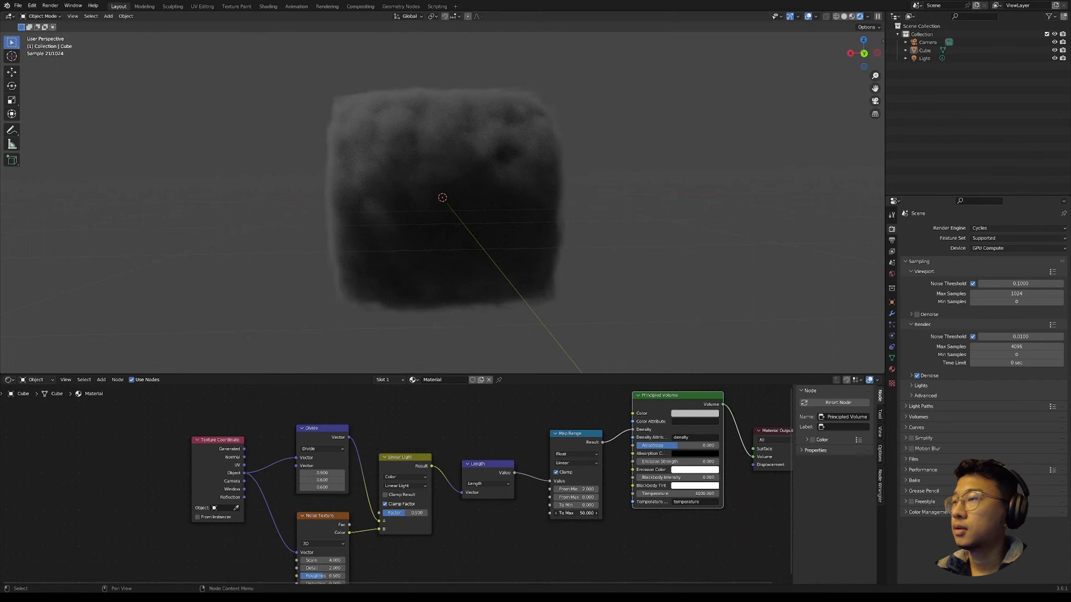
{"action": "double_click", "coordinate": [588, 489]}
{"action": "type", "text": "1"}
{"action": "key", "text": "Return"}
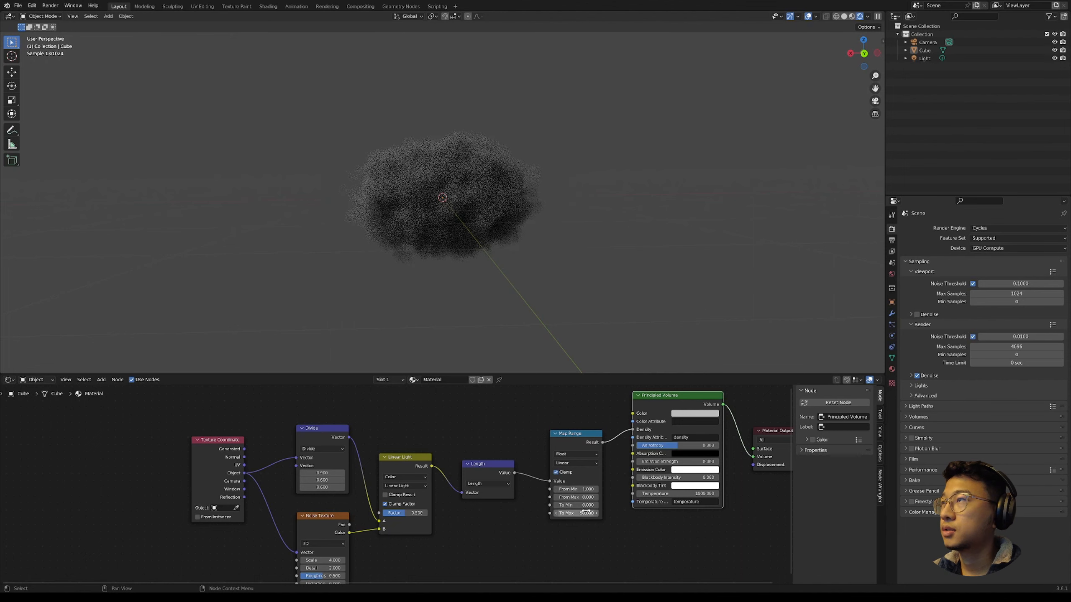
- Use an Environment Texture with the sunset.exr image as the world background color
{"action": "mouse_move", "coordinate": [619, 286]}
{"action": "middle_mouse_down"}
{"action": "mouse_move", "coordinate": [554, 299]}
{"action": "mouse_move", "coordinate": [595, 313]}
{"action": "mouse_move", "coordinate": [603, 287]}
{"action": "middle_mouse_up"}
{"action": "middle_click_drag", "start_coordinate": [564, 230], "coordinate": [487, 264]}
{"action": "left_click", "coordinate": [892, 274]}
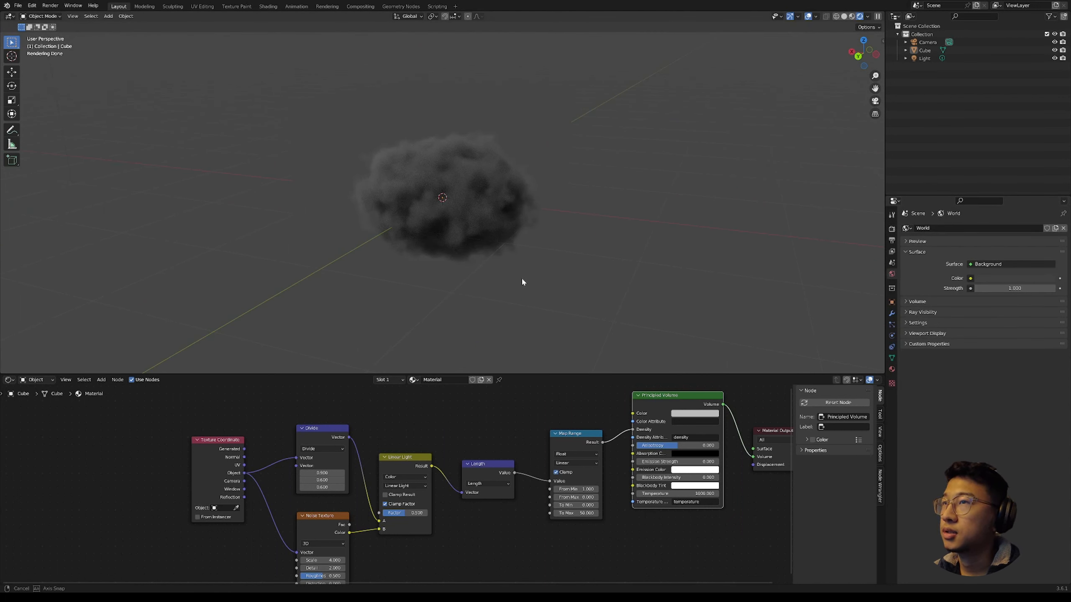
{"action": "middle_click_drag", "start_coordinate": [522, 282], "coordinate": [542, 280]}
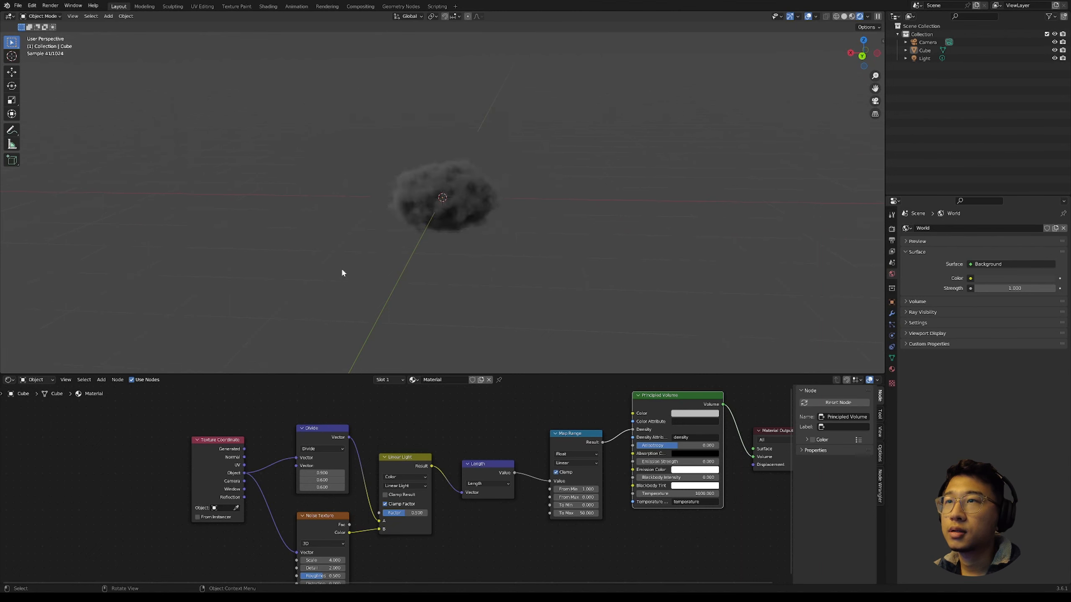
{"action": "middle_click_drag", "start_coordinate": [341, 270], "coordinate": [468, 241]}
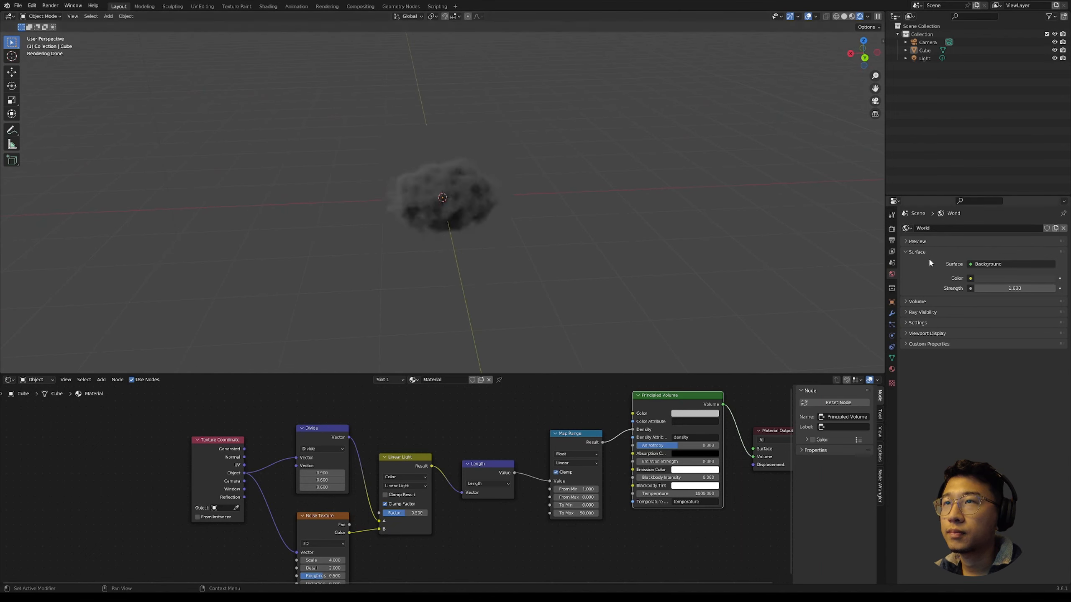
{"action": "left_click", "coordinate": [970, 278]}
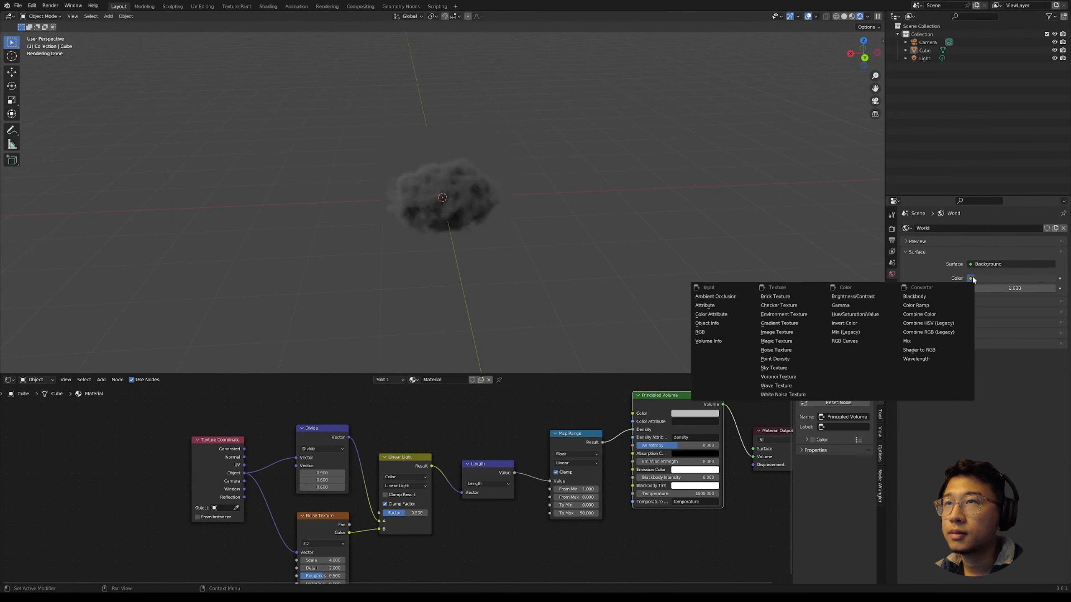
{"action": "left_click", "coordinate": [964, 280]}
{"action": "left_click", "coordinate": [970, 280]}
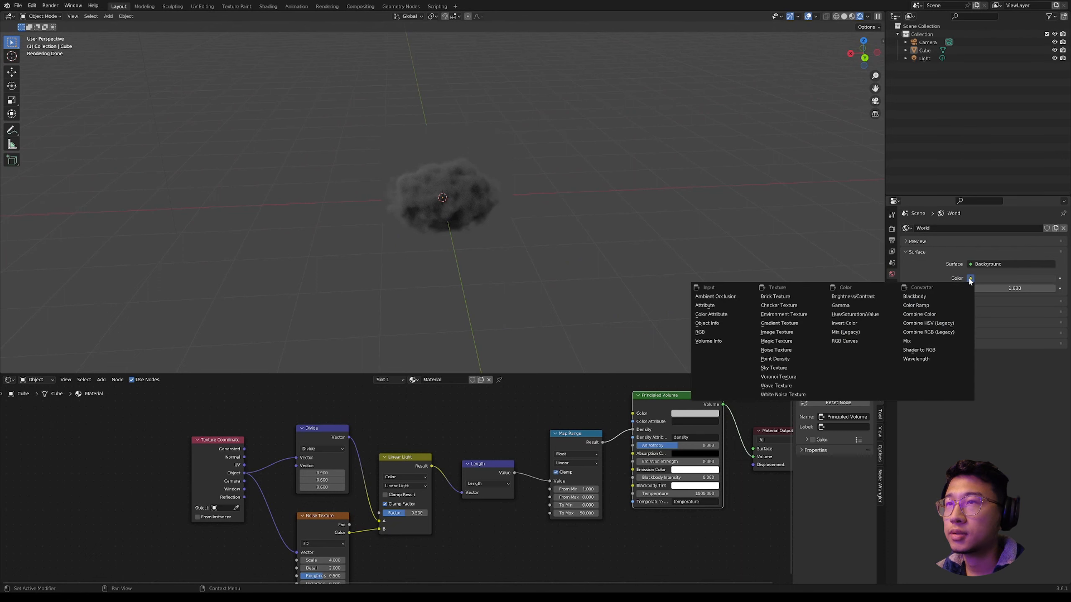
{"action": "left_click", "coordinate": [968, 281]}
{"action": "left_click", "coordinate": [970, 279]}
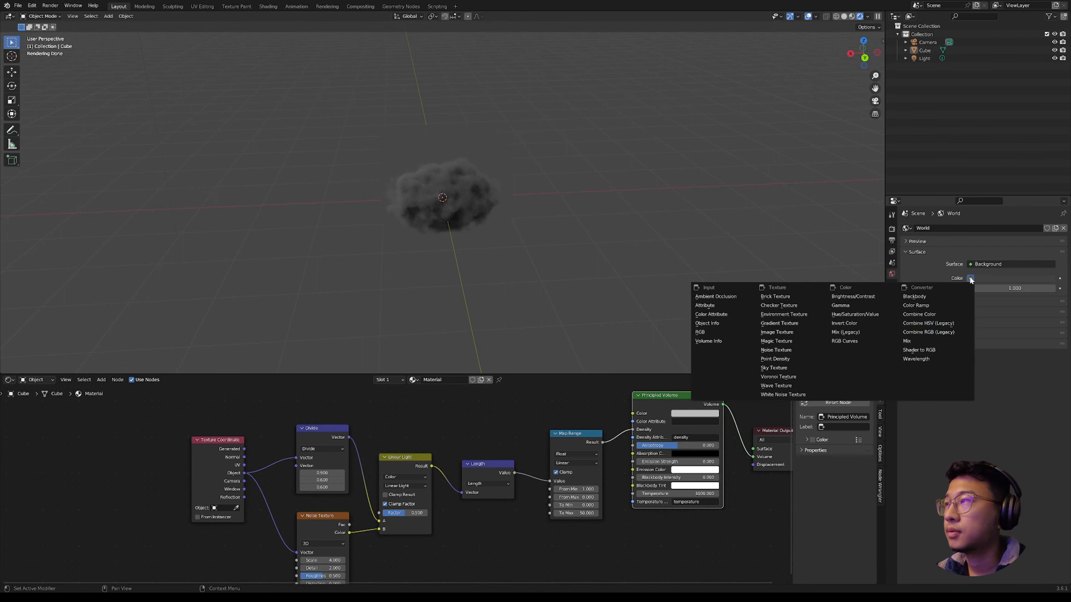
{"action": "left_click", "coordinate": [801, 314]}
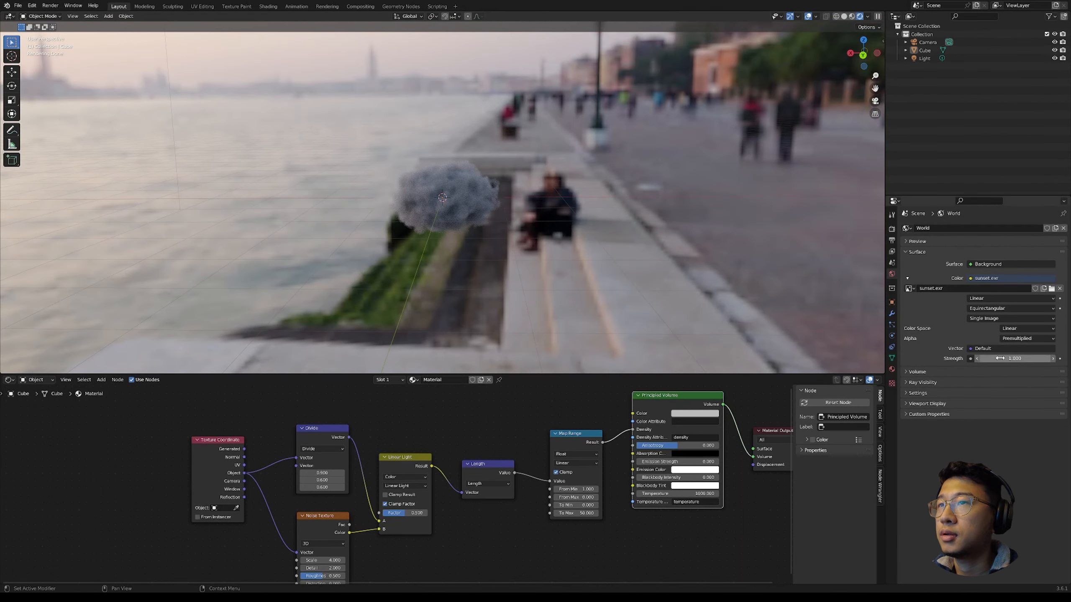
- Set the world background strength to 10
{"action": "left_click_drag", "start_coordinate": [1017, 358], "coordinate": [1023, 359]}
{"action": "left_click", "coordinate": [1004, 356]}
{"action": "type", "text": "120"}
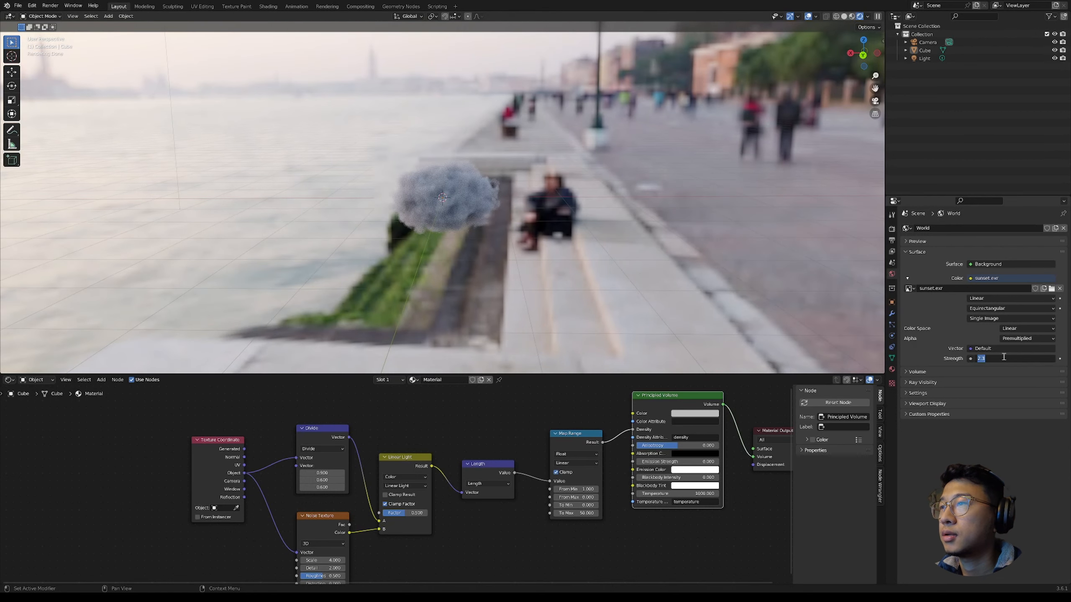
{"action": "key", "text": "Return"}
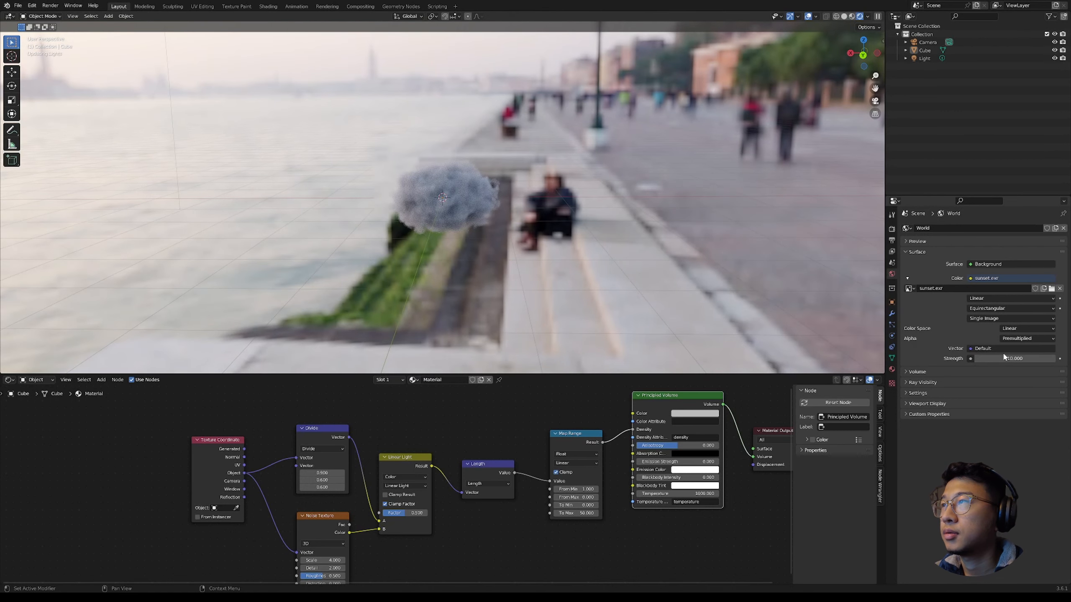
- Brighten the Principled Volume node's color to nearly white
{"action": "left_click", "coordinate": [708, 414]}
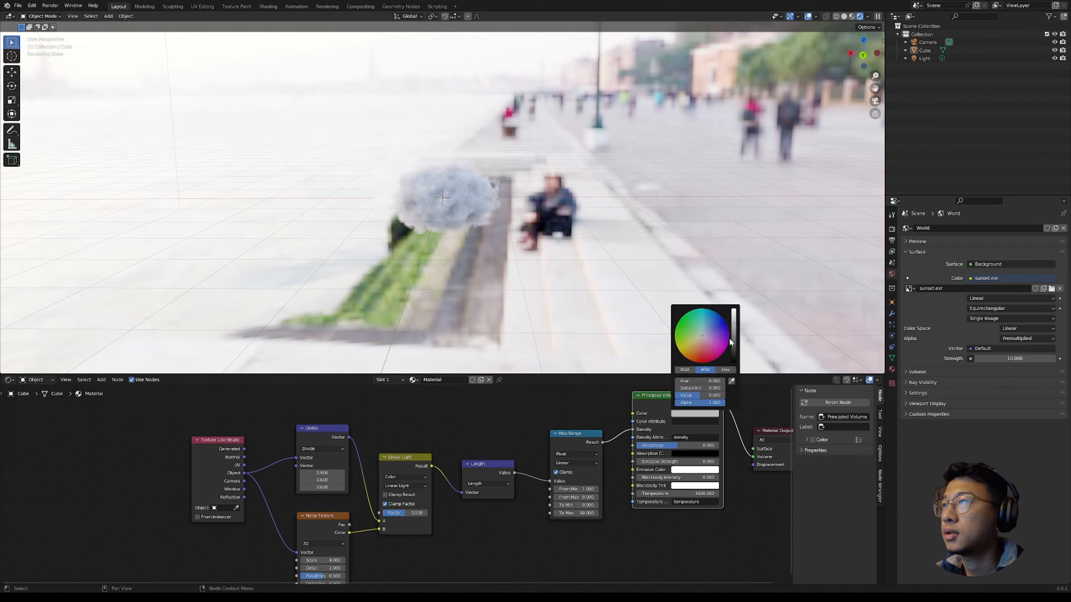
{"action": "left_click_drag", "start_coordinate": [733, 318], "coordinate": [735, 311]}
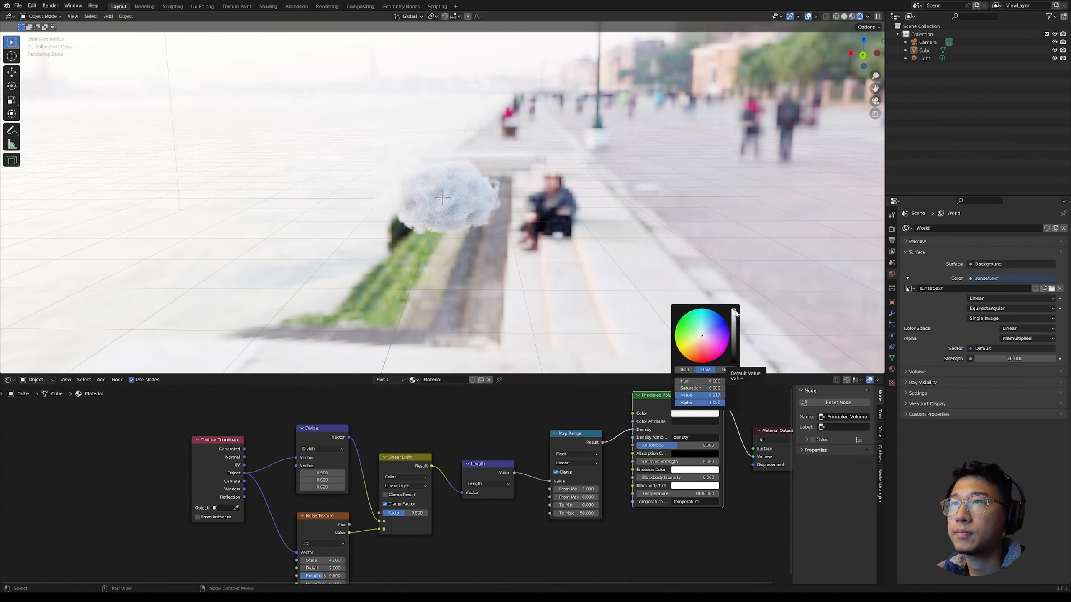
- Enable the Transparent film option in the render settings to hide the environment image
{"action": "left_click", "coordinate": [892, 229]}
{"action": "left_click", "coordinate": [891, 240]}
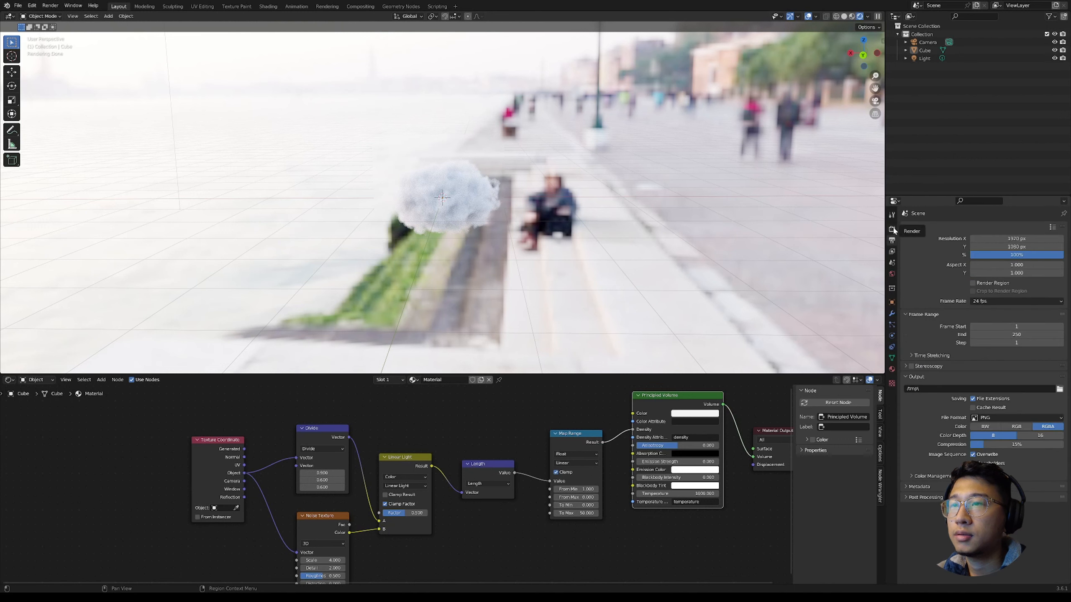
{"action": "left_click", "coordinate": [892, 230]}
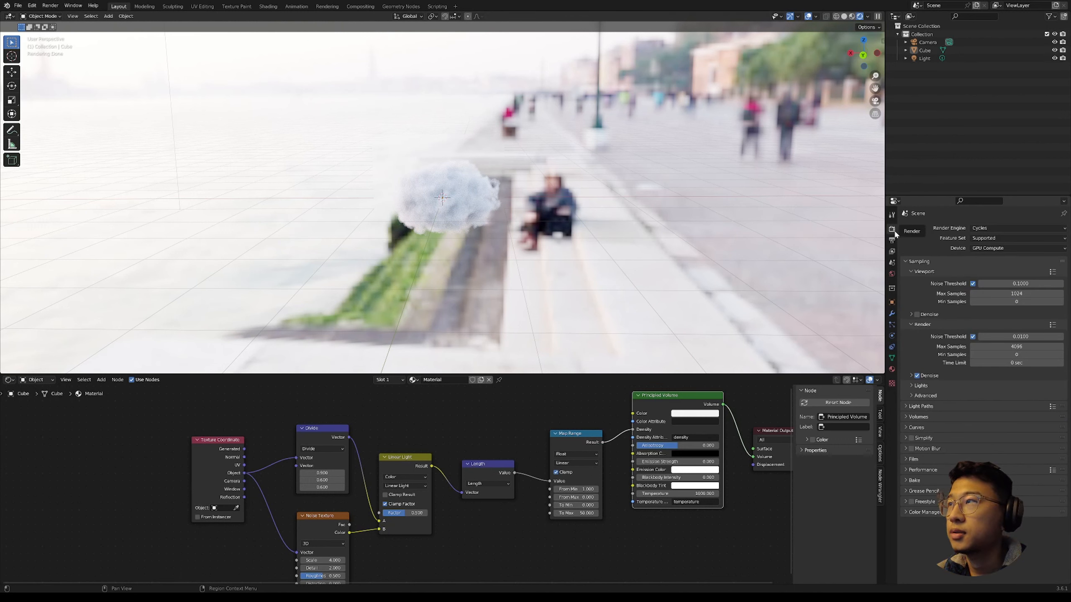
{"action": "left_click", "coordinate": [925, 459]}
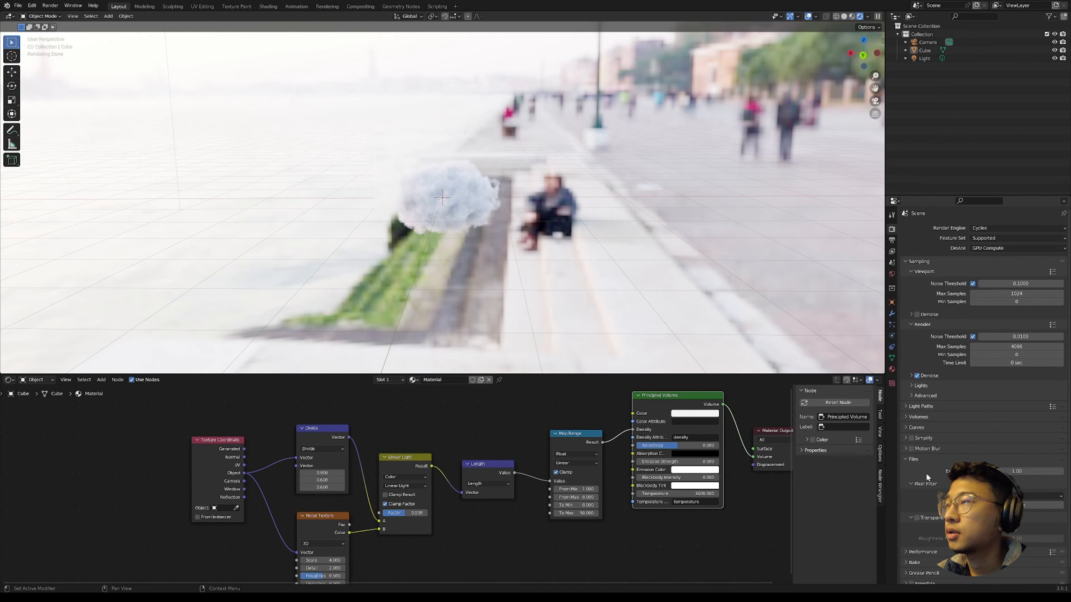
{"action": "left_click", "coordinate": [918, 519]}
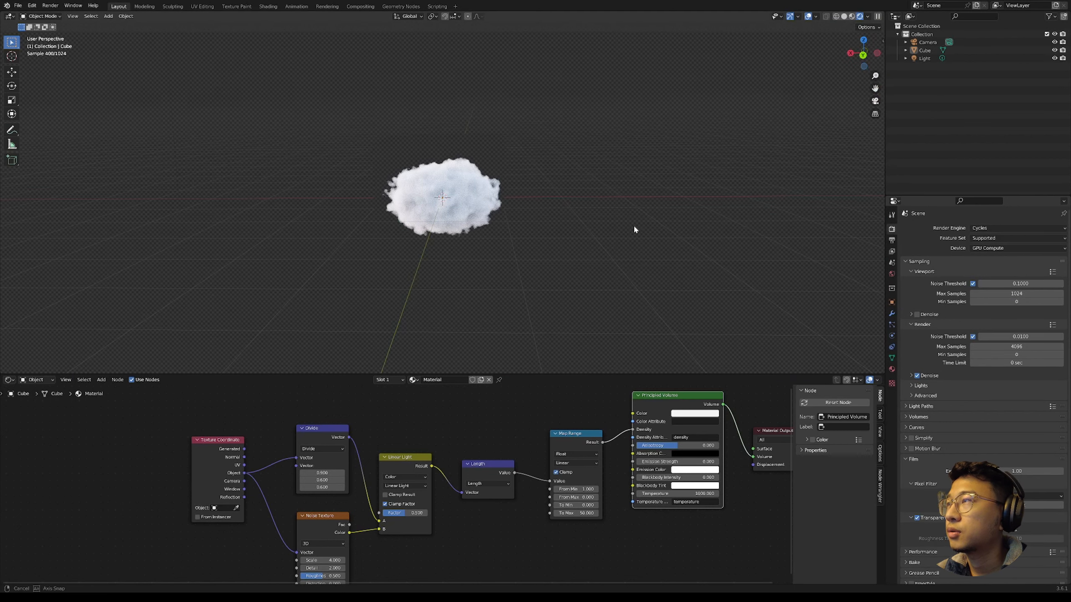
- Set the Noise Texture node's Detail to 2.8 and its Scale to 4
{"action": "middle_click_drag", "start_coordinate": [635, 228], "coordinate": [552, 230]}
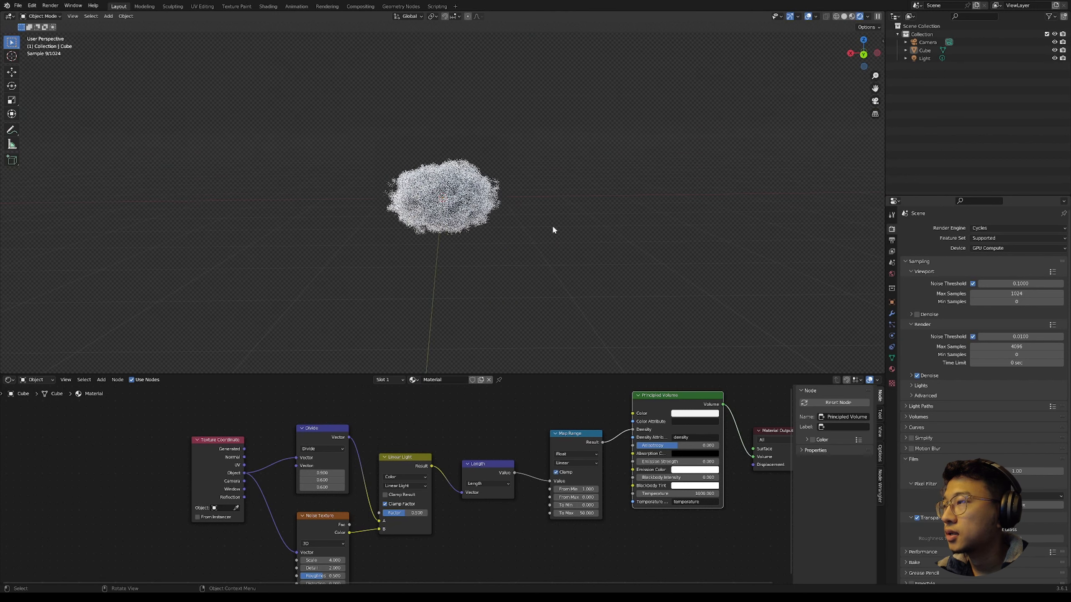
{"action": "scroll", "coordinate": [552, 230], "scroll_direction": "up", "scroll_amount": 2}
{"action": "middle_click_drag", "start_coordinate": [355, 524], "coordinate": [412, 460]}
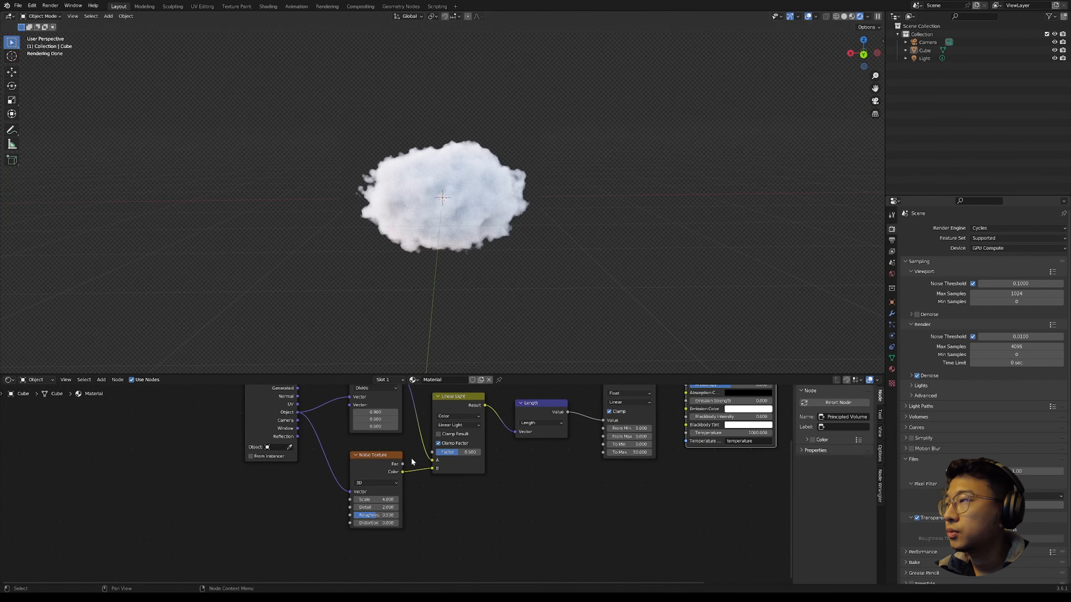
{"action": "scroll", "coordinate": [411, 460], "scroll_direction": "up", "scroll_amount": 3}
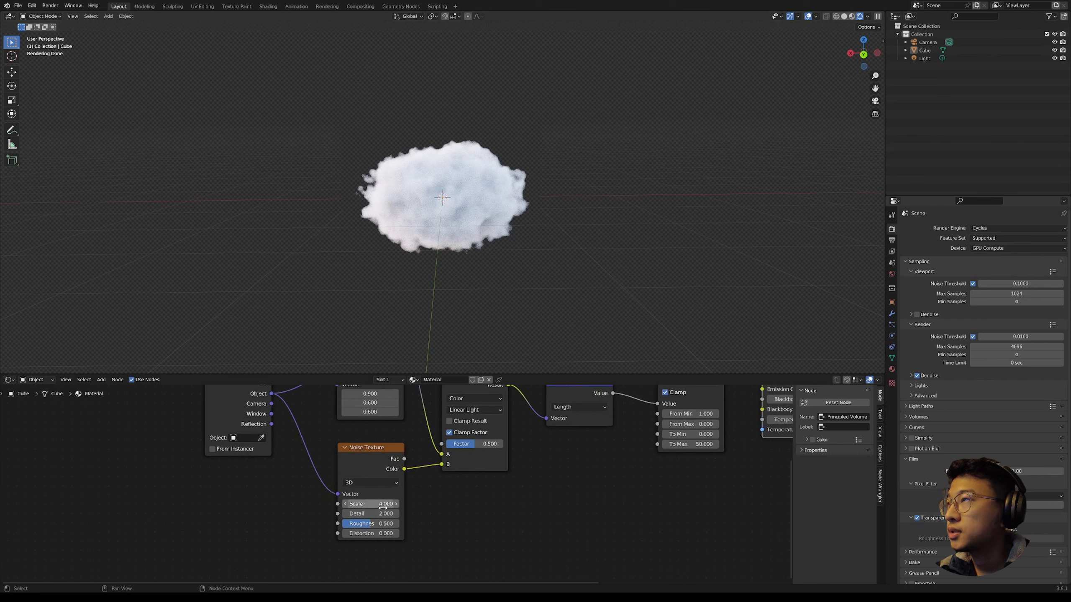
{"action": "left_click_drag", "start_coordinate": [379, 514], "coordinate": [358, 504]}
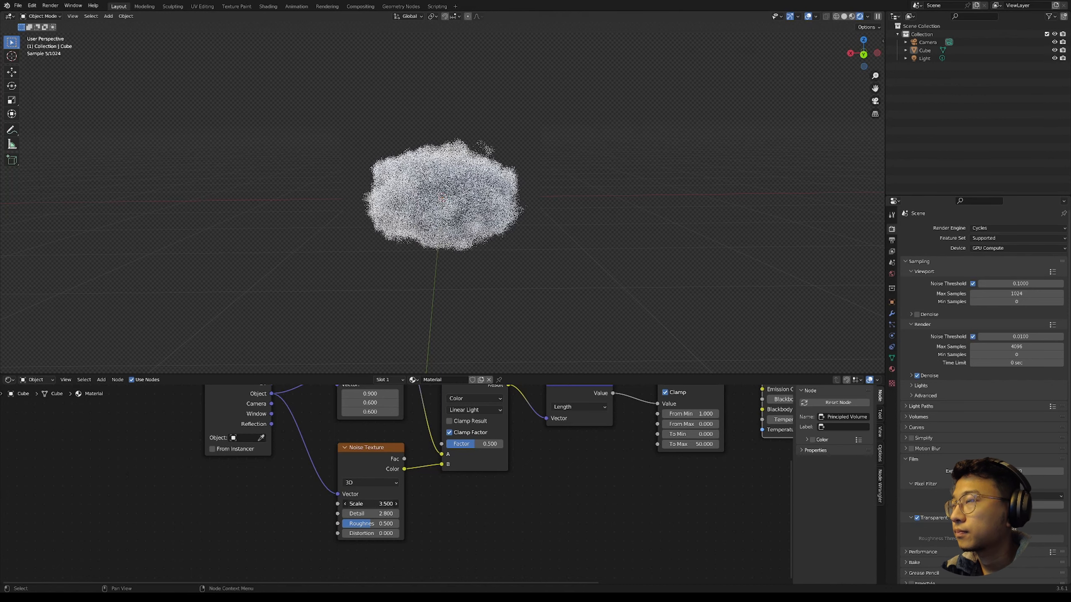
{"action": "mouse_move", "coordinate": [363, 504]}
{"action": "left_mouse_down"}
{"action": "mouse_move", "coordinate": [378, 499]}
{"action": "mouse_move", "coordinate": [363, 504]}
{"action": "left_mouse_up"}
{"action": "scroll", "coordinate": [393, 483], "scroll_direction": "down", "scroll_amount": 1}
{"action": "scroll", "coordinate": [453, 329], "scroll_direction": "down", "scroll_amount": 2}
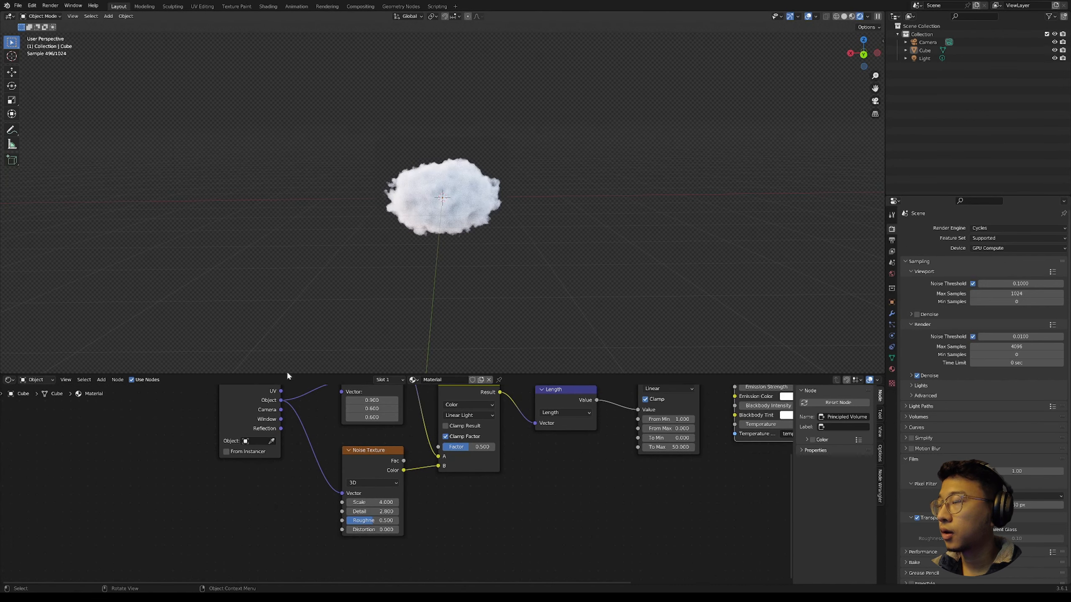
- Move the Texture Coordinate node farther from the Divide and Noise Texture nodes to make room between them
{"action": "left_click", "coordinate": [256, 396]}
{"action": "left_click_drag", "start_coordinate": [256, 396], "coordinate": [215, 444]}
{"action": "scroll", "coordinate": [328, 434], "scroll_direction": "down", "scroll_amount": 3}
{"action": "middle_click_drag", "start_coordinate": [328, 435], "coordinate": [376, 463]}
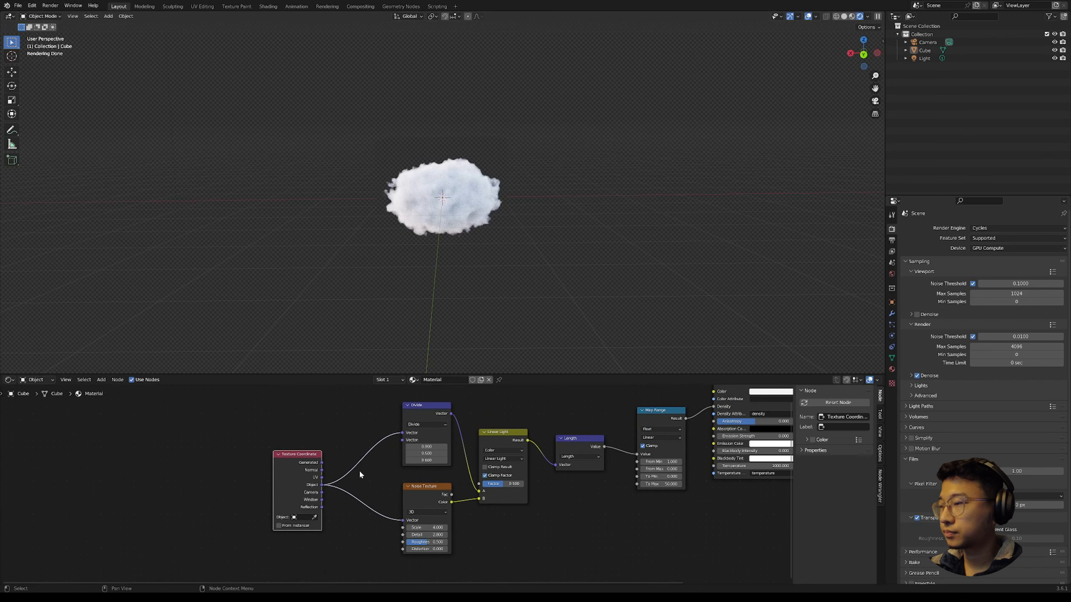
{"action": "left_click_drag", "start_coordinate": [301, 456], "coordinate": [261, 436]}
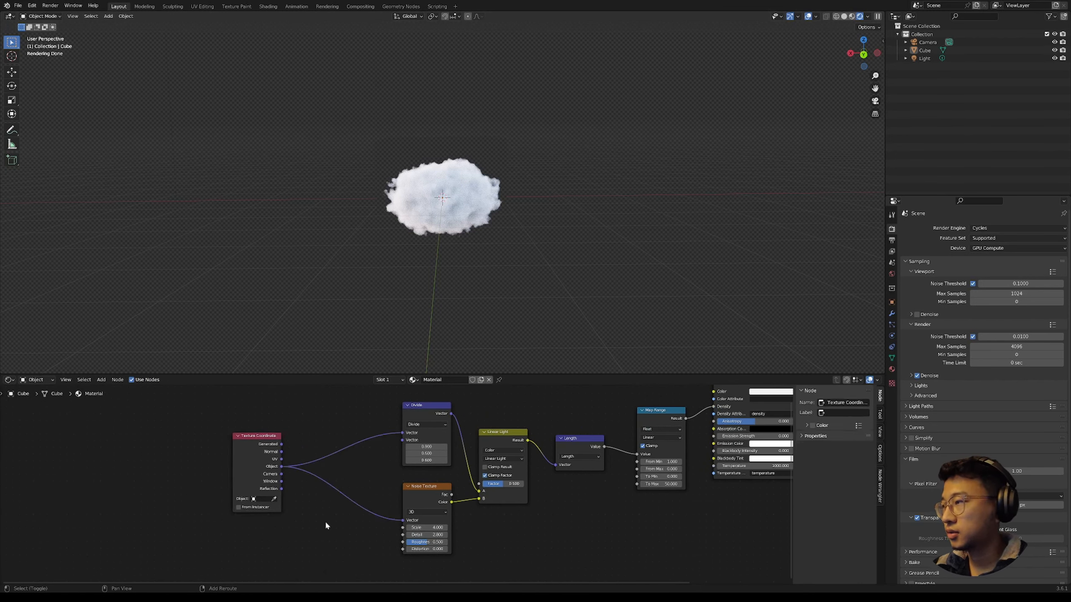
- Insert a Vector Math Add node between the Texture Coordinate and Noise Texture nodes, with a vector of -1, 1.3, 0
{"action": "key", "text": "shift+a"}
{"action": "mouse_move", "coordinate": [326, 523]}
{"action": "left_click", "coordinate": [304, 499]}
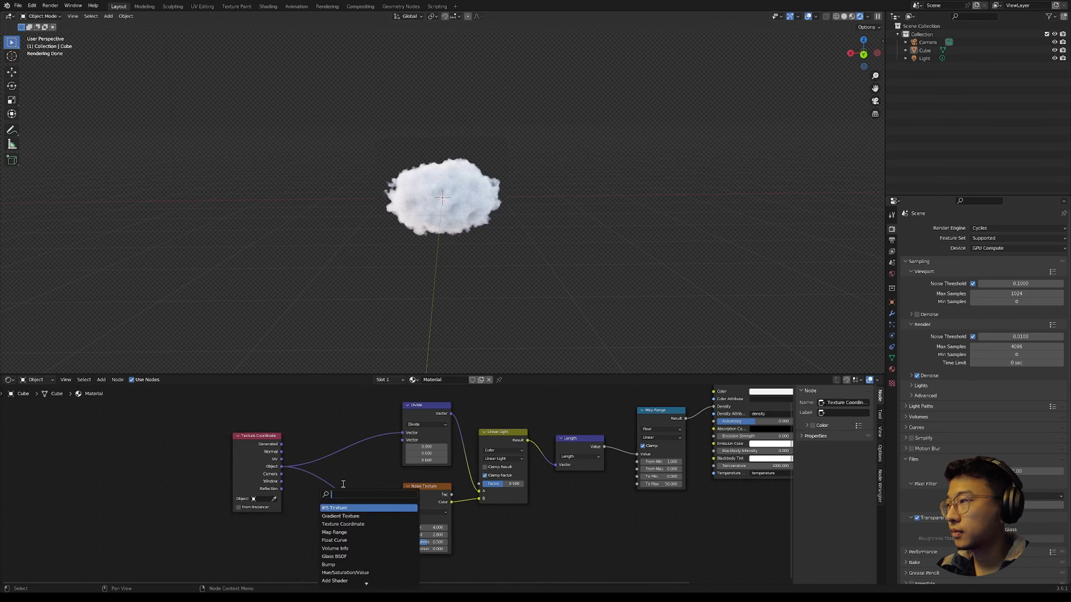
{"action": "type", "text": "math"}
{"action": "key", "text": "Down"}
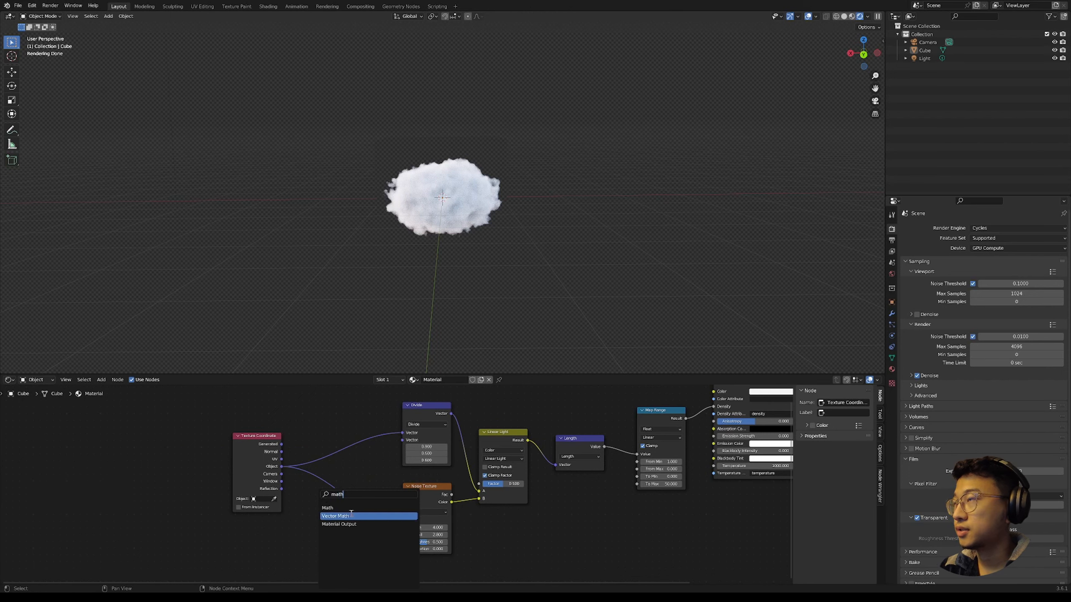
{"action": "key", "text": "Return"}
{"action": "left_click", "coordinate": [352, 513]}
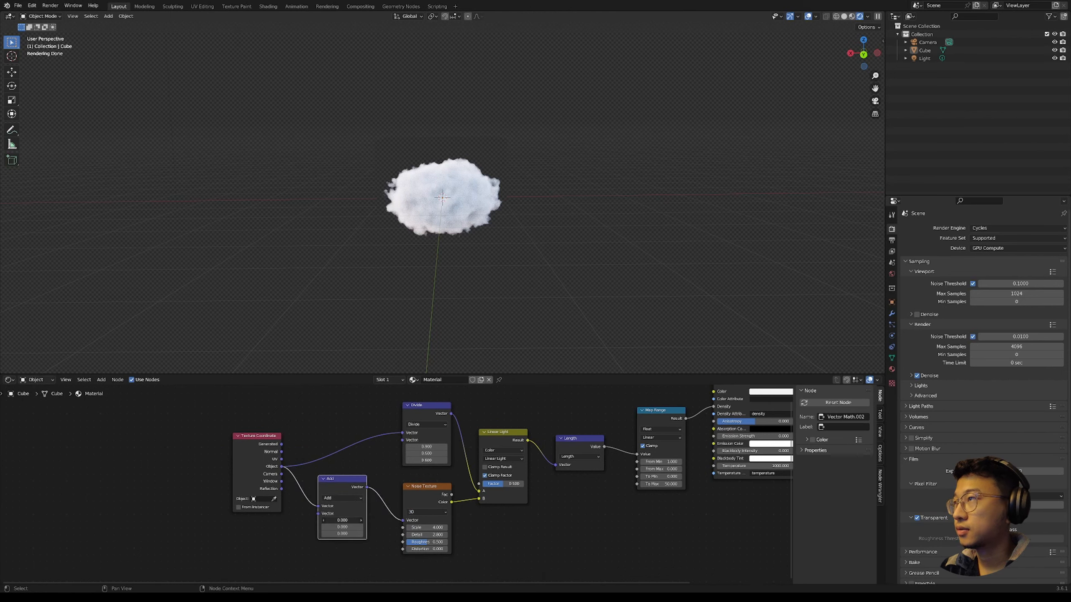
{"action": "left_click_drag", "start_coordinate": [342, 520], "coordinate": [316, 520]}
{"action": "middle_click_drag", "start_coordinate": [337, 505], "coordinate": [350, 487]}
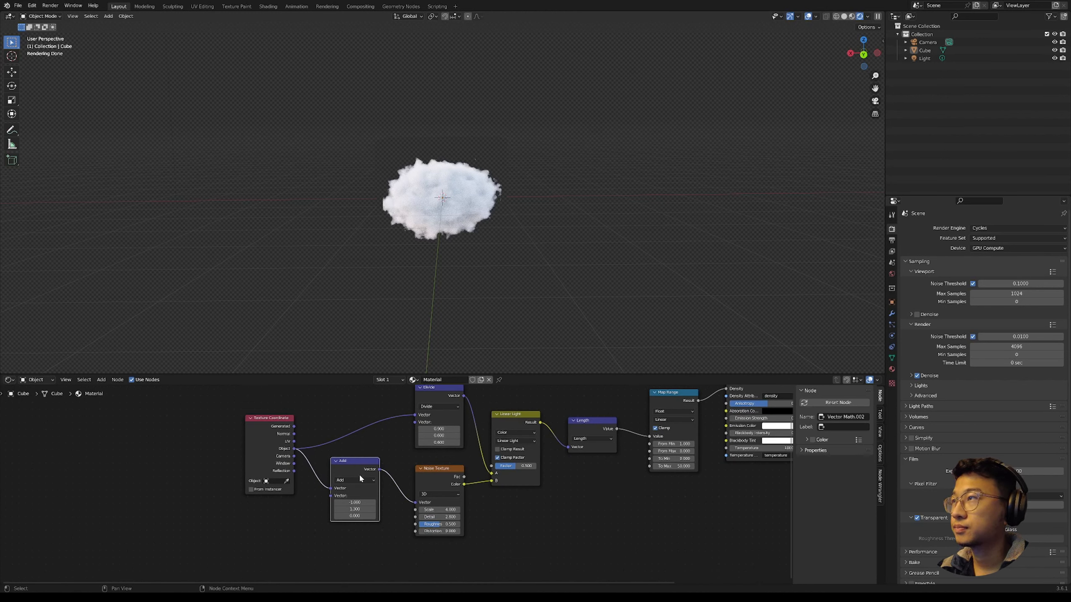
- Lower the Noise Texture node's Scale to 2.7 and check the cloud's new shape
{"action": "scroll", "coordinate": [360, 479], "scroll_direction": "up", "scroll_amount": 2}
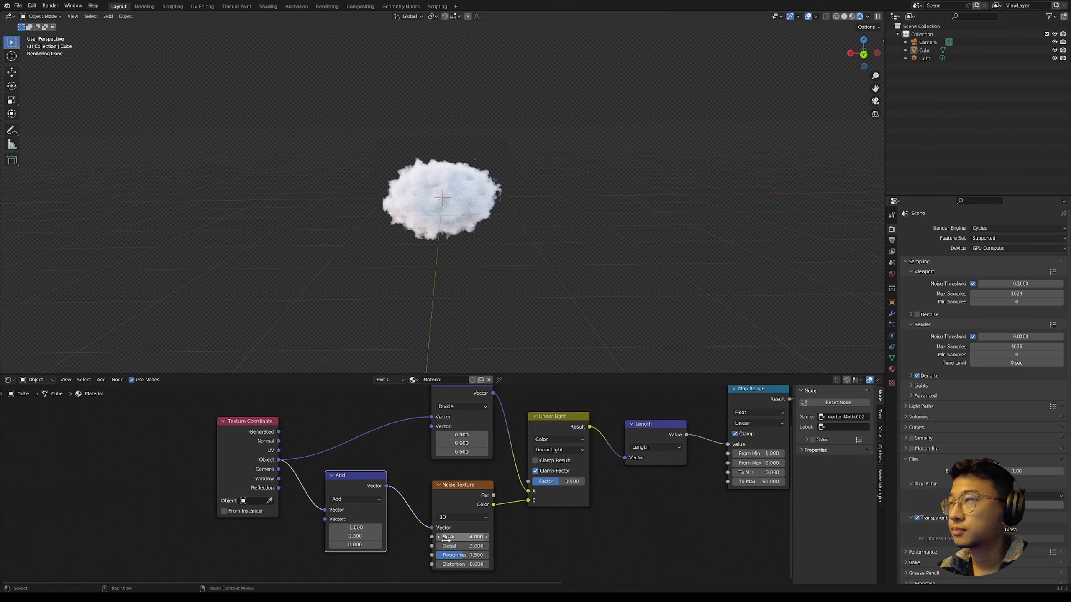
{"action": "middle_click_drag", "start_coordinate": [339, 350], "coordinate": [556, 240]}
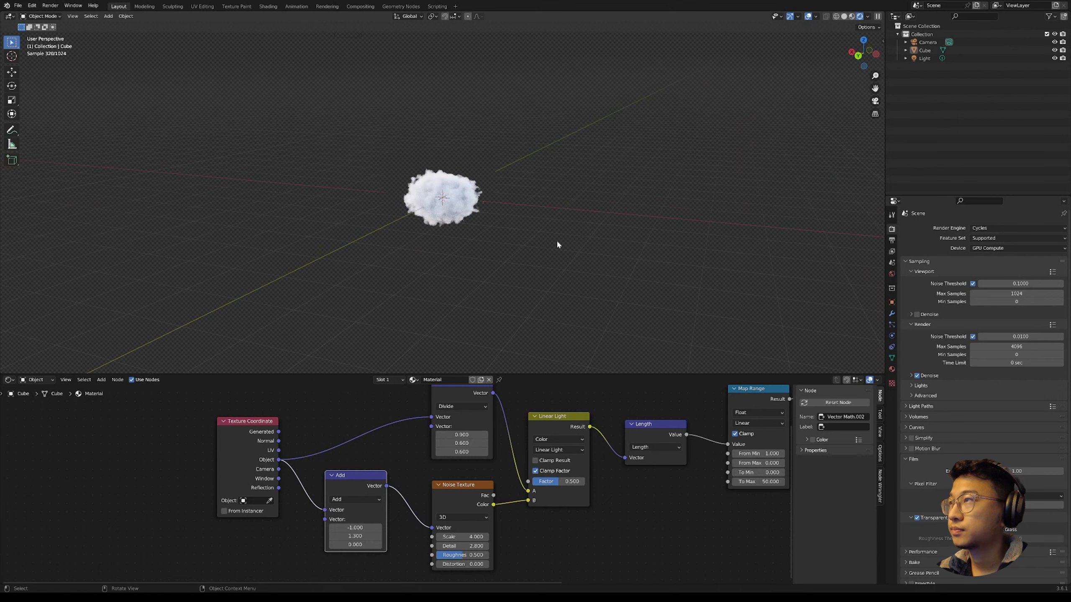
{"action": "middle_click_drag", "start_coordinate": [539, 190], "coordinate": [485, 295]}
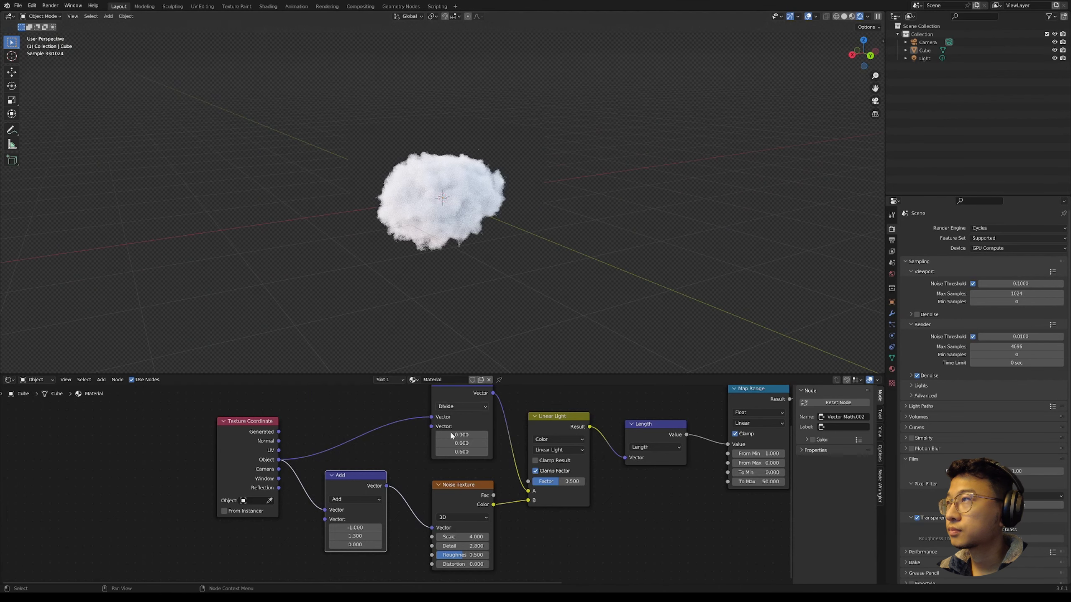
{"action": "left_click_drag", "start_coordinate": [464, 537], "coordinate": [409, 537]}
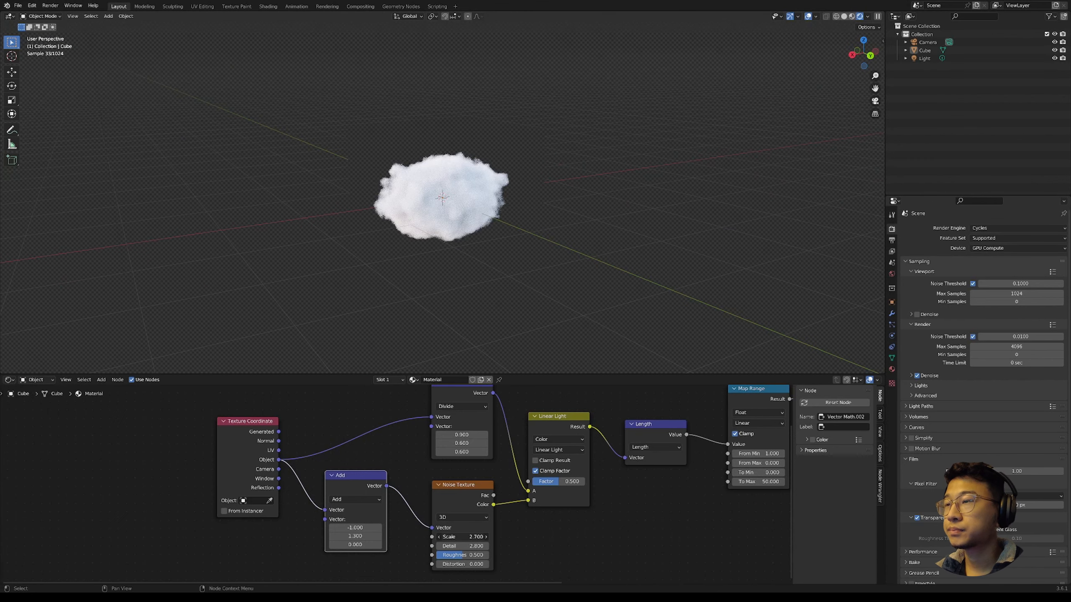
{"action": "middle_click_drag", "start_coordinate": [663, 269], "coordinate": [645, 383]}
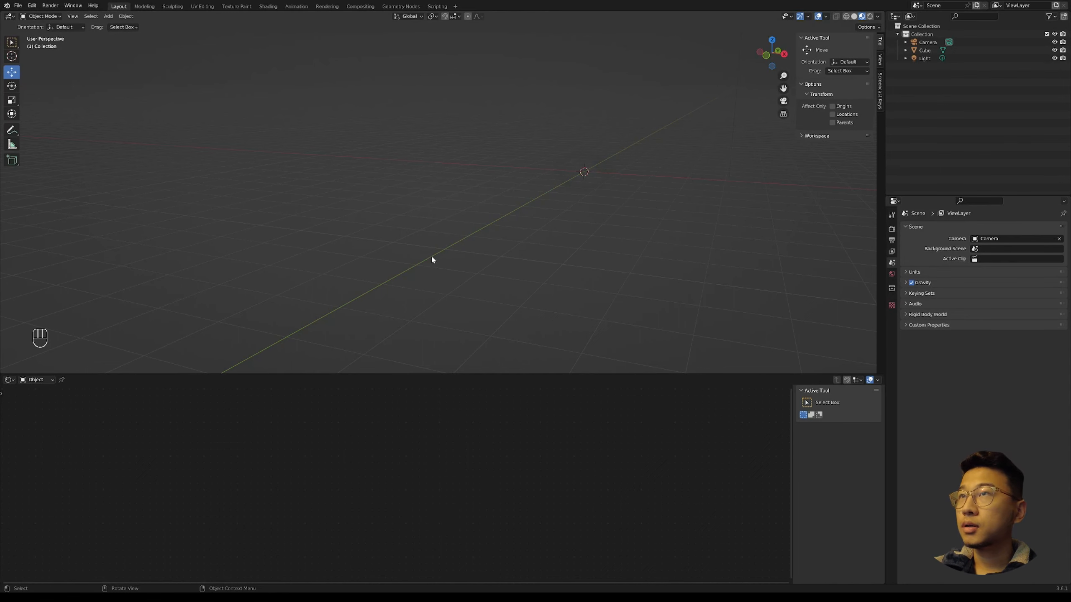
- Add a mesh cube to the scene and move it along the X axis in the negative direction, away from the origin
{"action": "middle_click_drag", "start_coordinate": [471, 203], "coordinate": [366, 208]}
{"action": "middle_click_drag", "start_coordinate": [407, 251], "coordinate": [354, 254]}
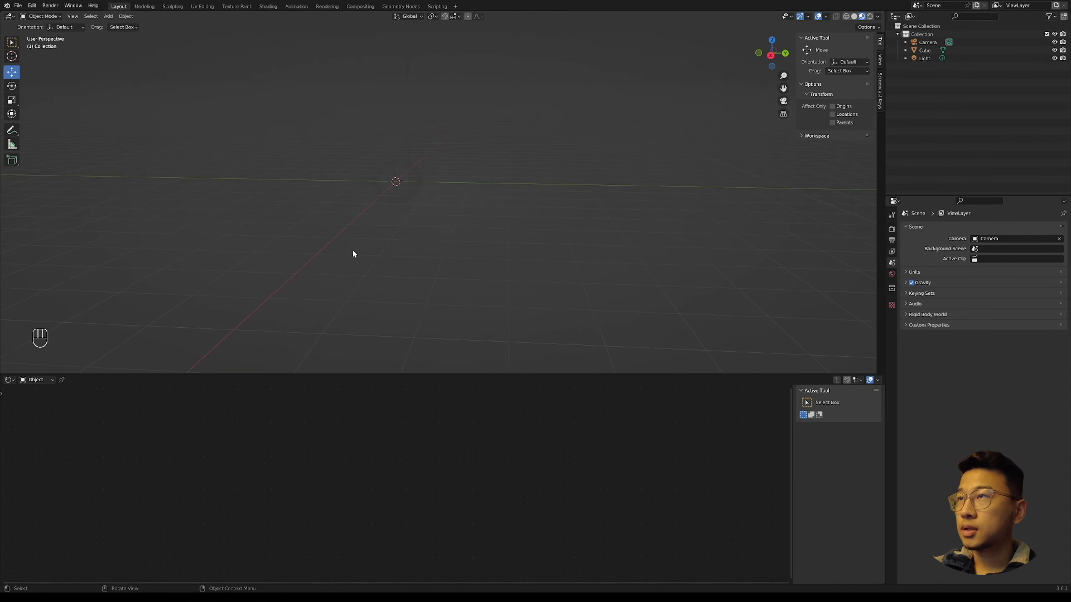
{"action": "left_click_drag", "start_coordinate": [775, 56], "coordinate": [576, 210]}
{"action": "key", "text": "shift+a"}
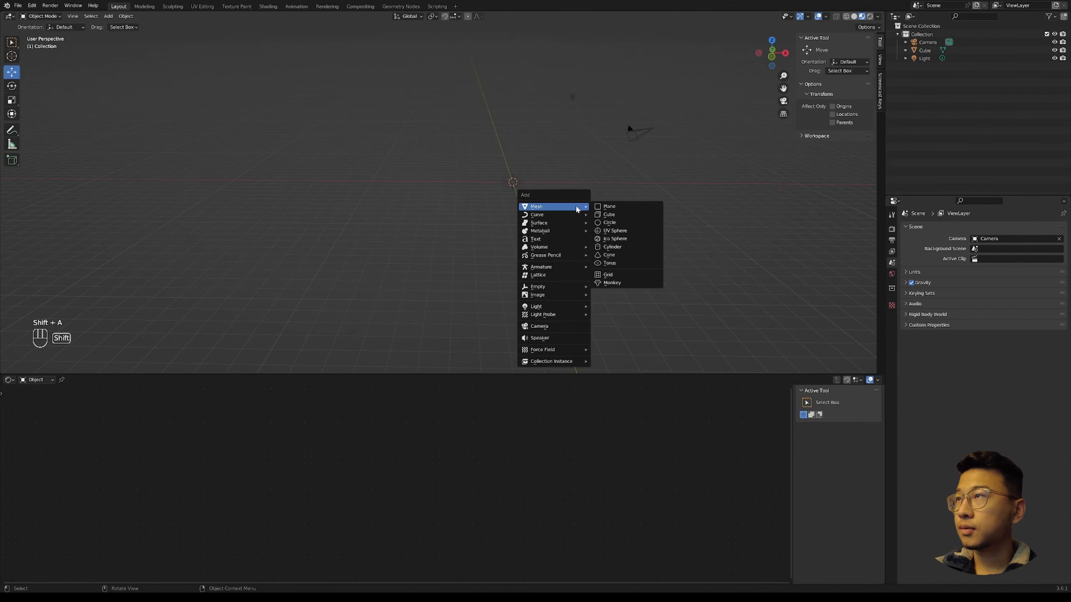
{"action": "left_click", "coordinate": [609, 215]}
{"action": "left_click_drag", "start_coordinate": [551, 183], "coordinate": [445, 180]}
{"action": "scroll", "coordinate": [418, 160], "scroll_direction": "up", "scroll_amount": 5}
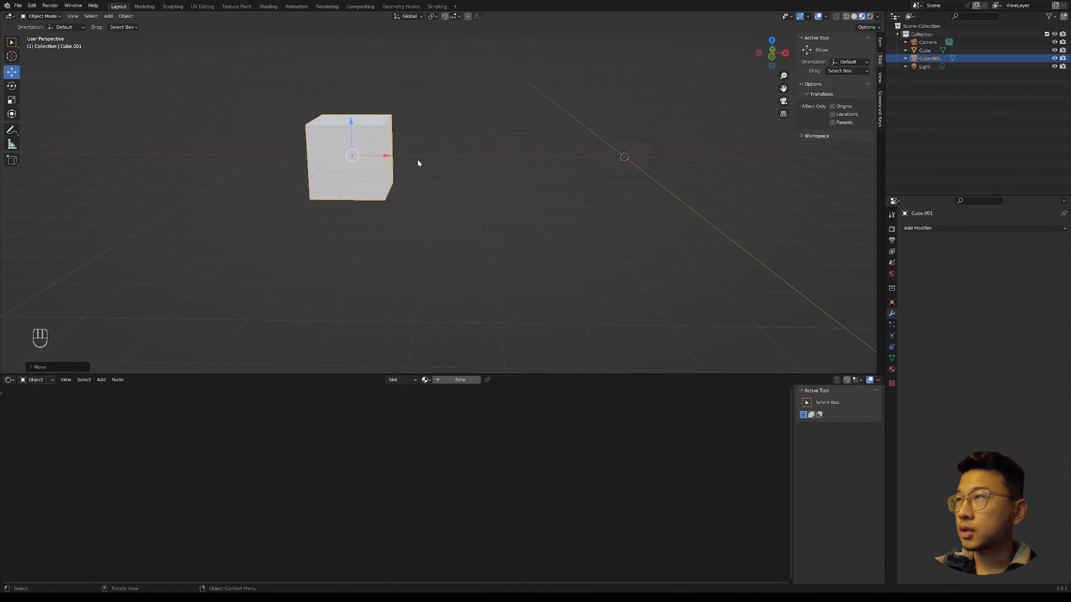
- Extrude the cube's positive-X side face twice, each time by about one block length, to form a row of three blocks
{"action": "key", "text": "Tab"}
{"action": "middle_click_drag", "start_coordinate": [406, 148], "coordinate": [388, 156]}
{"action": "left_click", "coordinate": [388, 156]}
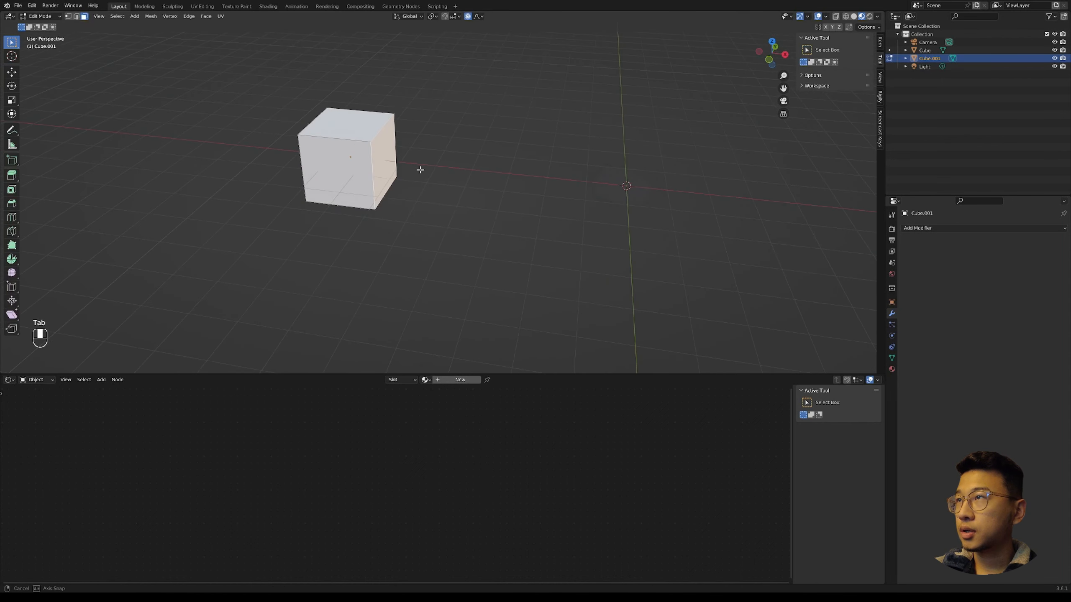
{"action": "key", "text": "e"}
{"action": "left_click", "coordinate": [491, 176]}
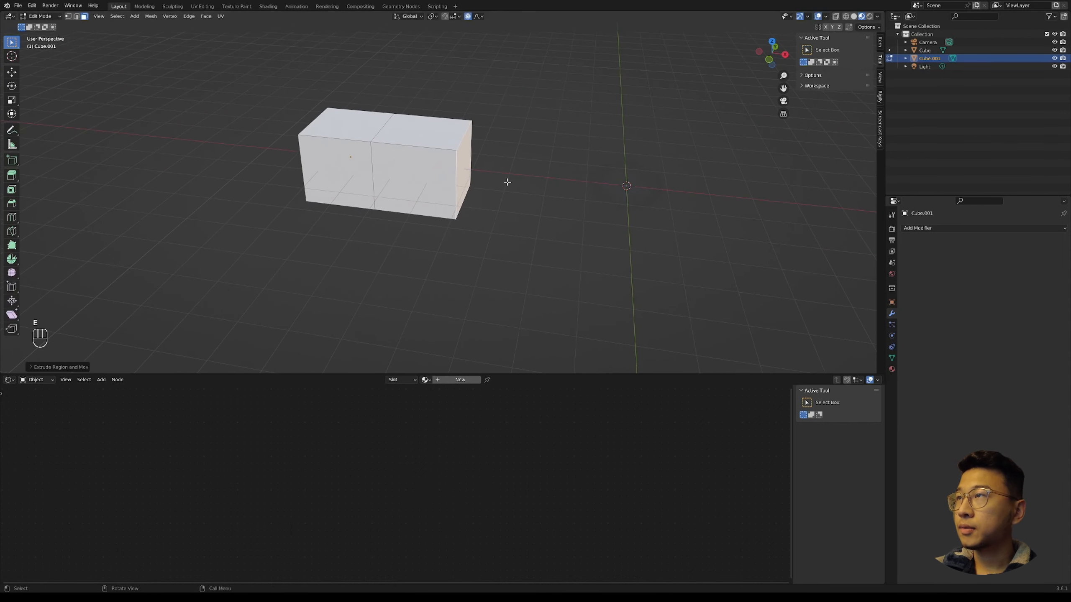
{"action": "key", "text": "e"}
{"action": "left_click", "coordinate": [576, 190]}
- Extrude the upper face of the middle block upward by about one block height
{"action": "key", "text": "Tab"}
{"action": "middle_click_drag", "start_coordinate": [576, 189], "coordinate": [483, 132]}
{"action": "key", "text": "Tab"}
{"action": "left_click", "coordinate": [468, 125]}
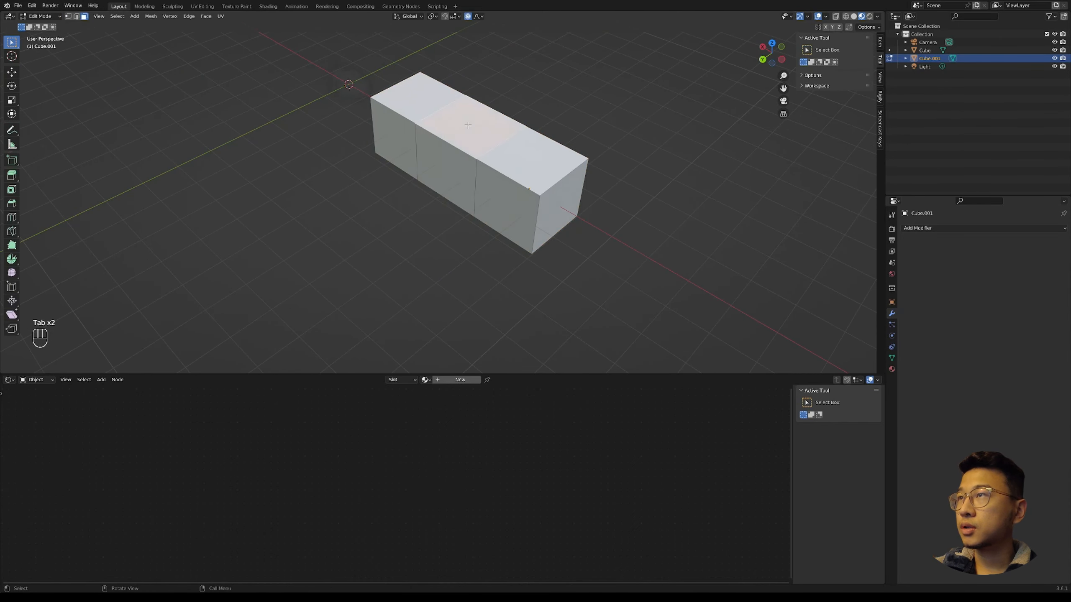
{"action": "key", "text": "e"}
{"action": "left_click", "coordinate": [490, 72]}
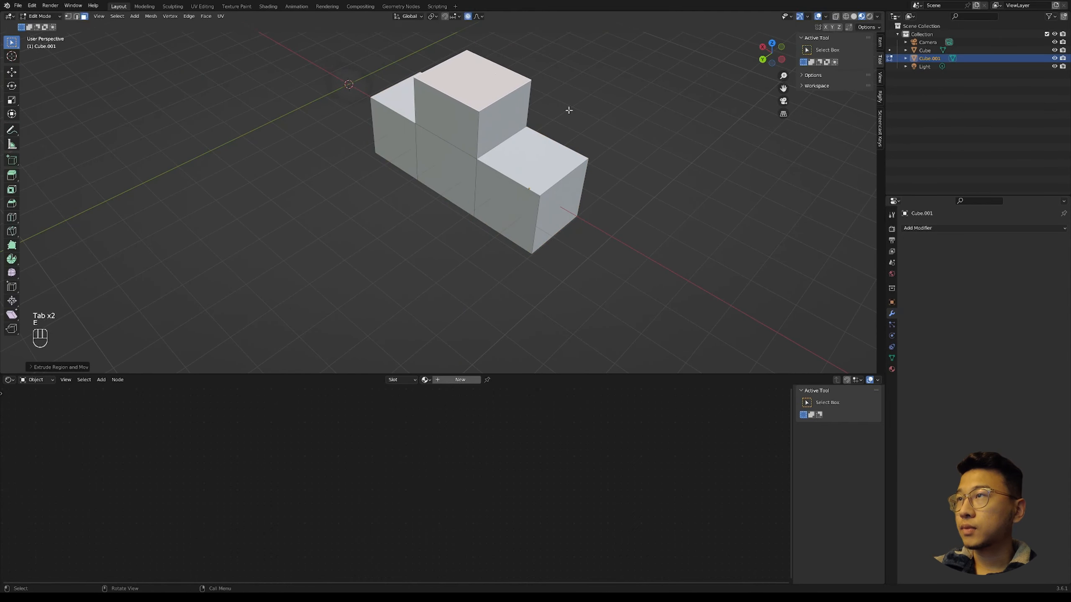
{"action": "middle_click_drag", "start_coordinate": [567, 108], "coordinate": [570, 151]}
{"action": "key", "text": "Tab"}
{"action": "key", "text": "Tab"}
- Scale the middle block's opposite side faces outward along Y with proportional editing, and return to Object Mode
{"action": "middle_click_drag", "start_coordinate": [530, 233], "coordinate": [545, 192]}
{"action": "left_click", "coordinate": [453, 160]}
{"action": "middle_click_drag", "start_coordinate": [453, 161], "coordinate": [496, 190]}
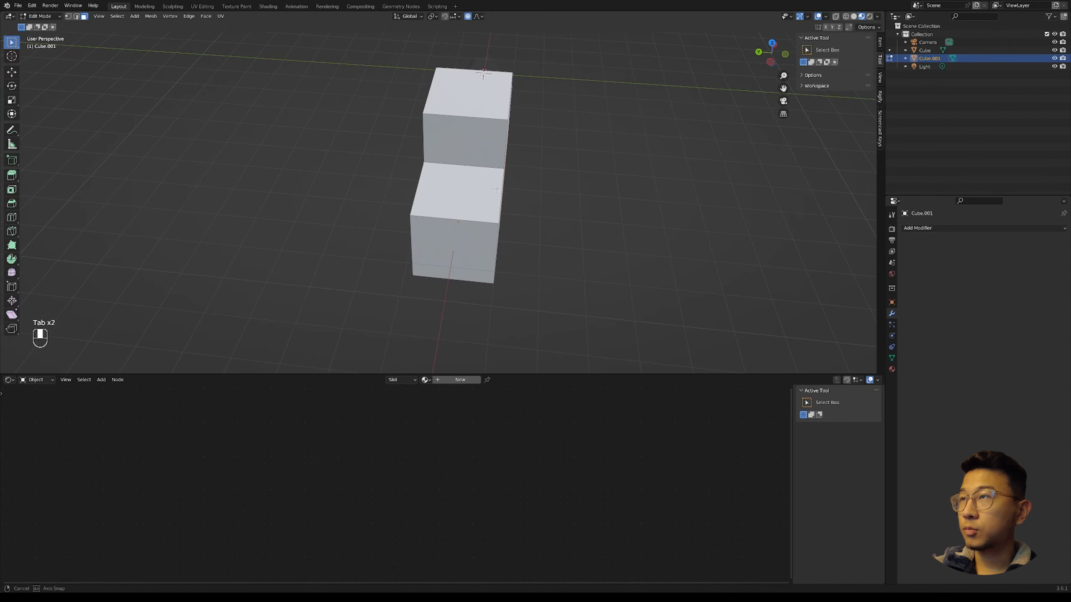
{"action": "middle_click_drag", "start_coordinate": [581, 177], "coordinate": [559, 169]}
{"action": "key", "text": "s"}
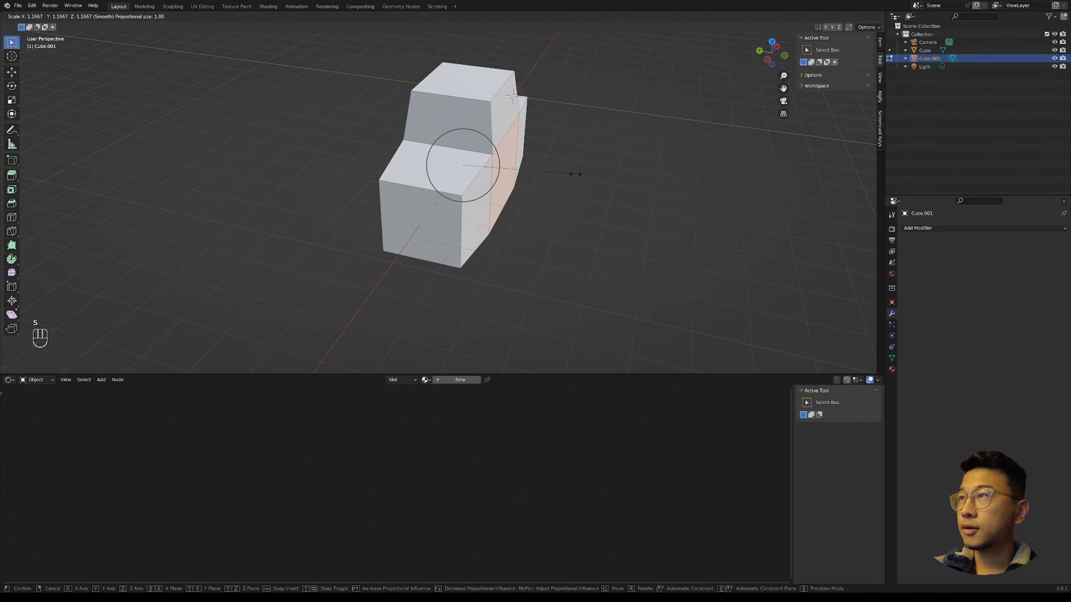
{"action": "key", "text": "y"}
{"action": "left_click", "coordinate": [588, 174]}
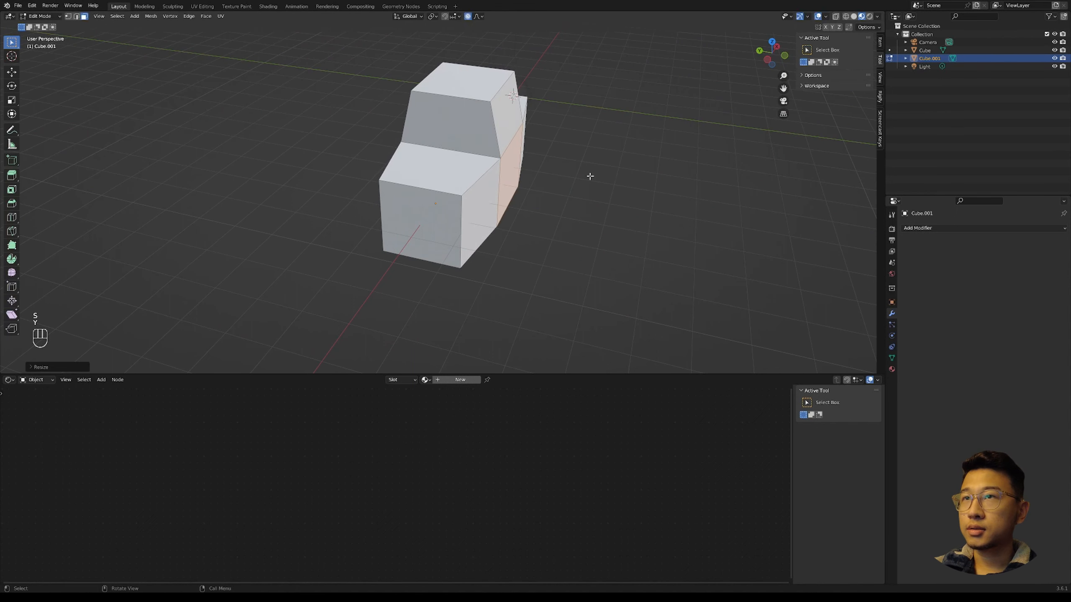
{"action": "middle_click_drag", "start_coordinate": [588, 174], "coordinate": [521, 184]}
{"action": "key", "text": "Tab"}
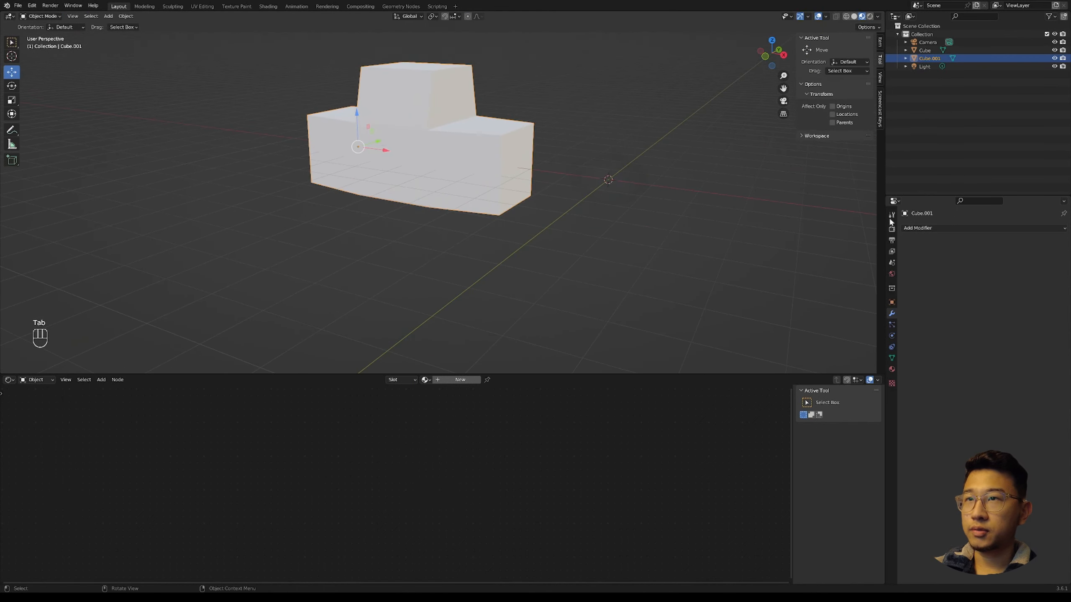
- Add a Subdivision Surface modifier to the block mesh and set its viewport level to 3
{"action": "left_click", "coordinate": [935, 229]}
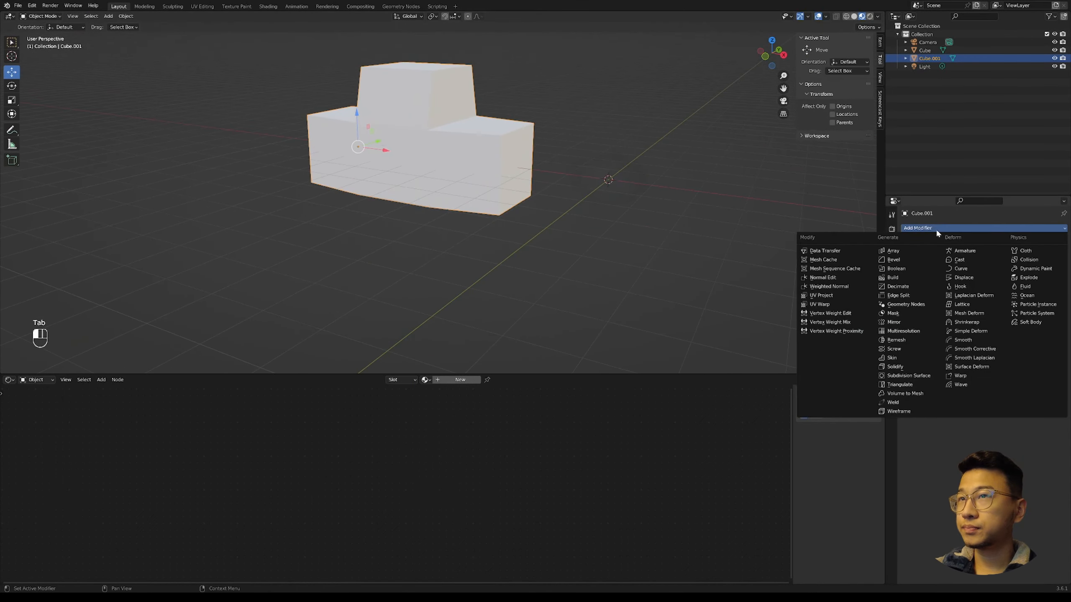
{"action": "left_click", "coordinate": [927, 377]}
{"action": "middle_click_drag", "start_coordinate": [819, 308], "coordinate": [506, 253]}
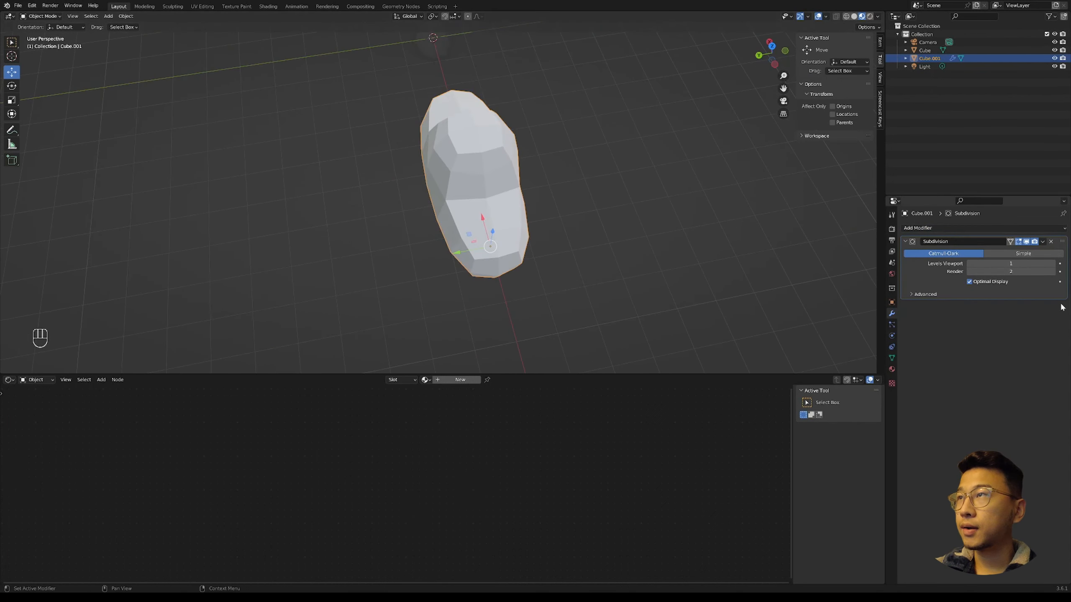
{"action": "left_click", "coordinate": [1059, 264]}
{"action": "left_click", "coordinate": [1059, 263]}
{"action": "middle_click_drag", "start_coordinate": [696, 262], "coordinate": [542, 199]}
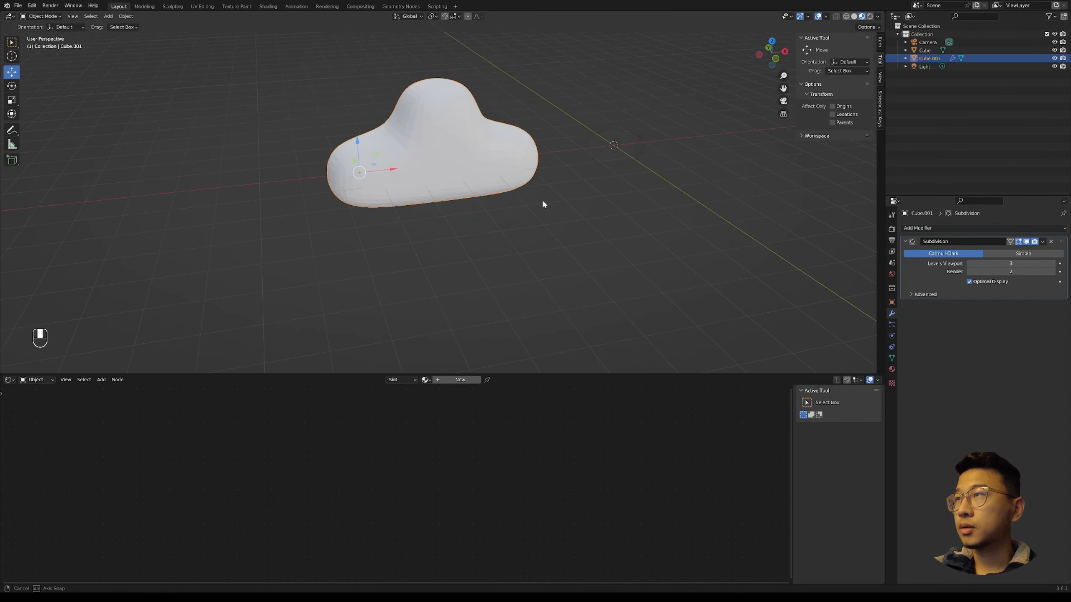
{"action": "key", "text": "Tab"}
{"action": "key", "text": "Tab"}
{"action": "middle_click_drag", "start_coordinate": [510, 261], "coordinate": [459, 262]}
{"action": "left_click", "coordinate": [460, 262]}
{"action": "scroll", "coordinate": [441, 296], "scroll_direction": "down", "scroll_amount": 1}
{"action": "left_click", "coordinate": [522, 222]}
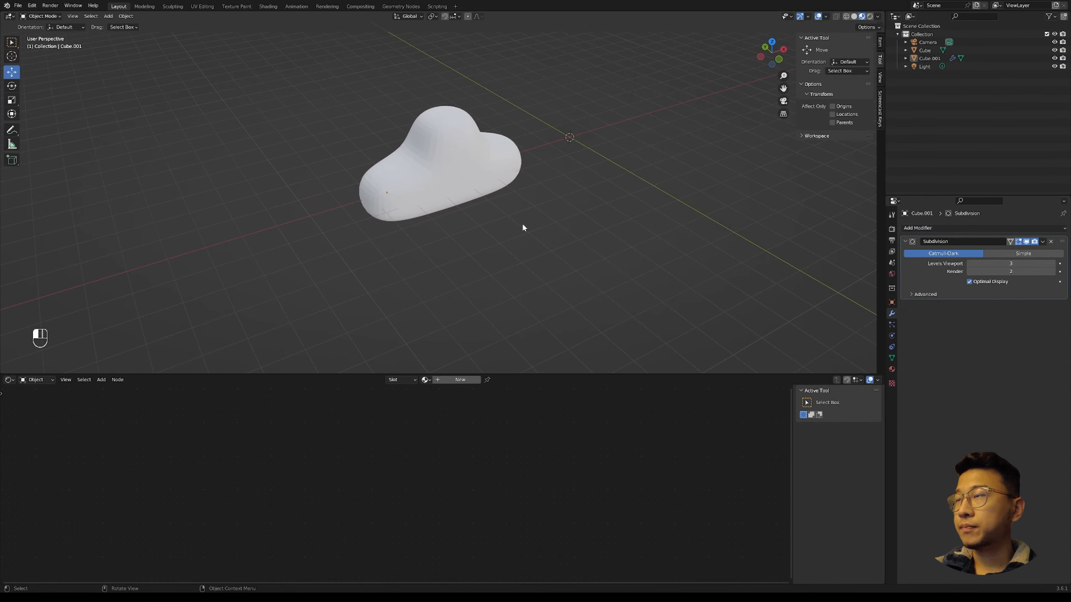
{"action": "left_click", "coordinate": [473, 198]}
{"action": "left_click", "coordinate": [434, 222]}
- Add an empty Volume object and give it a Mesh to Volume modifier
{"action": "key", "text": "shift+a"}
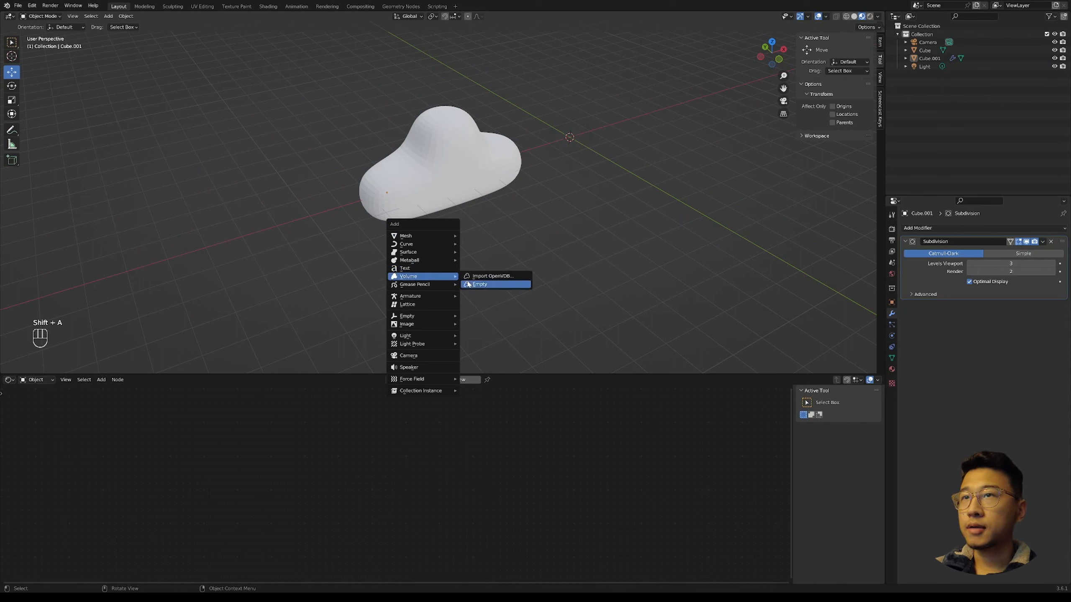
{"action": "left_click", "coordinate": [476, 286]}
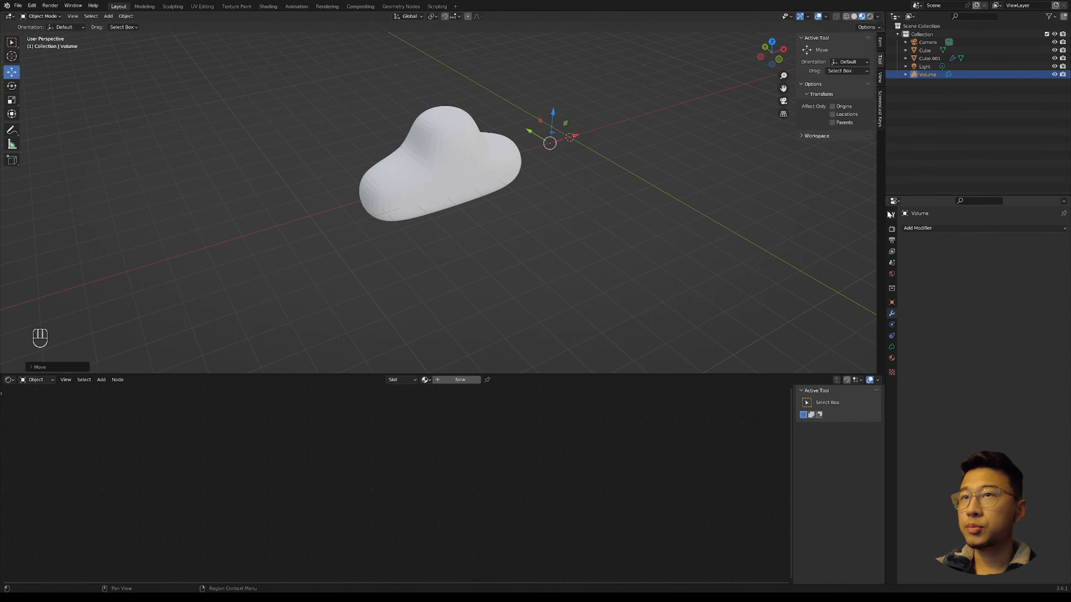
{"action": "left_click", "coordinate": [913, 230]}
{"action": "left_click", "coordinate": [935, 260]}
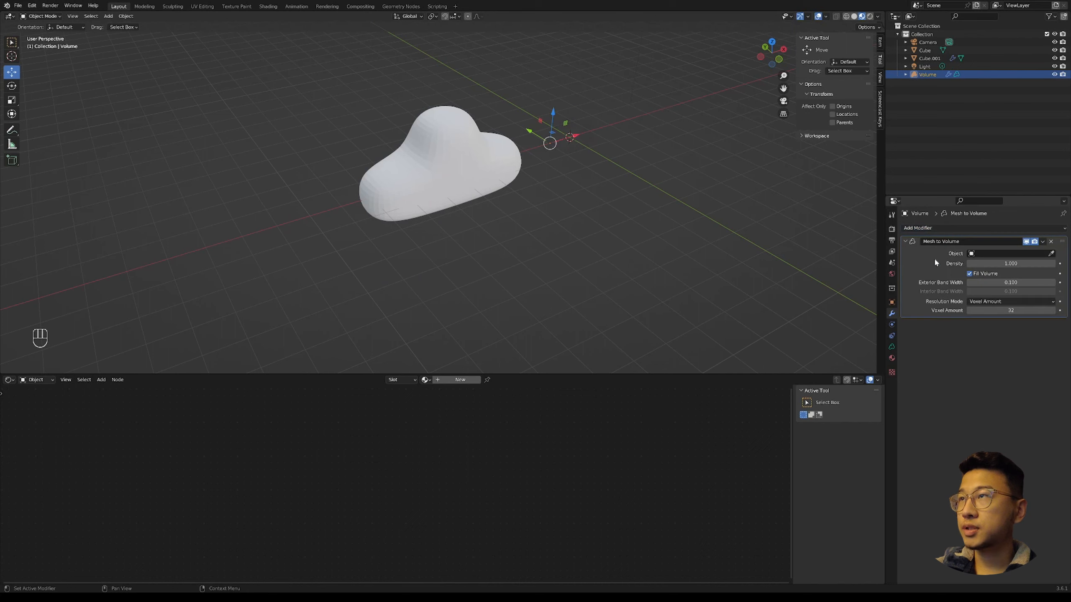
- Pick the cloud-shaped mesh Cube.001 as the source object of the Mesh to Volume modifier
{"action": "middle_click_drag", "start_coordinate": [666, 264], "coordinate": [692, 266]}
{"action": "left_click", "coordinate": [1048, 253]}
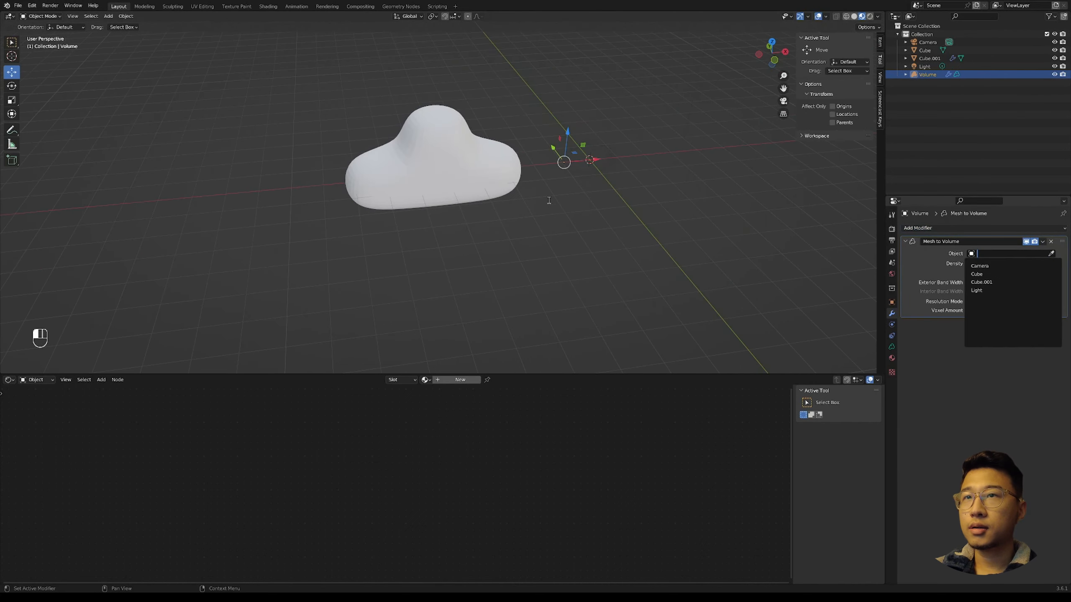
{"action": "left_click", "coordinate": [1051, 253]}
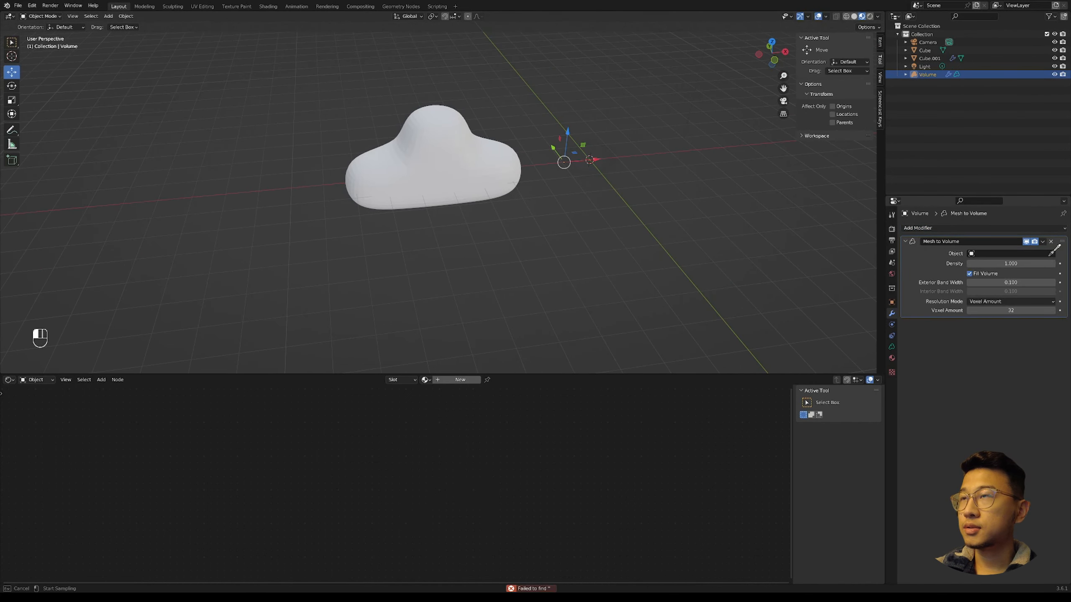
{"action": "left_click", "coordinate": [469, 174]}
{"action": "middle_click_drag", "start_coordinate": [469, 175], "coordinate": [625, 244]}
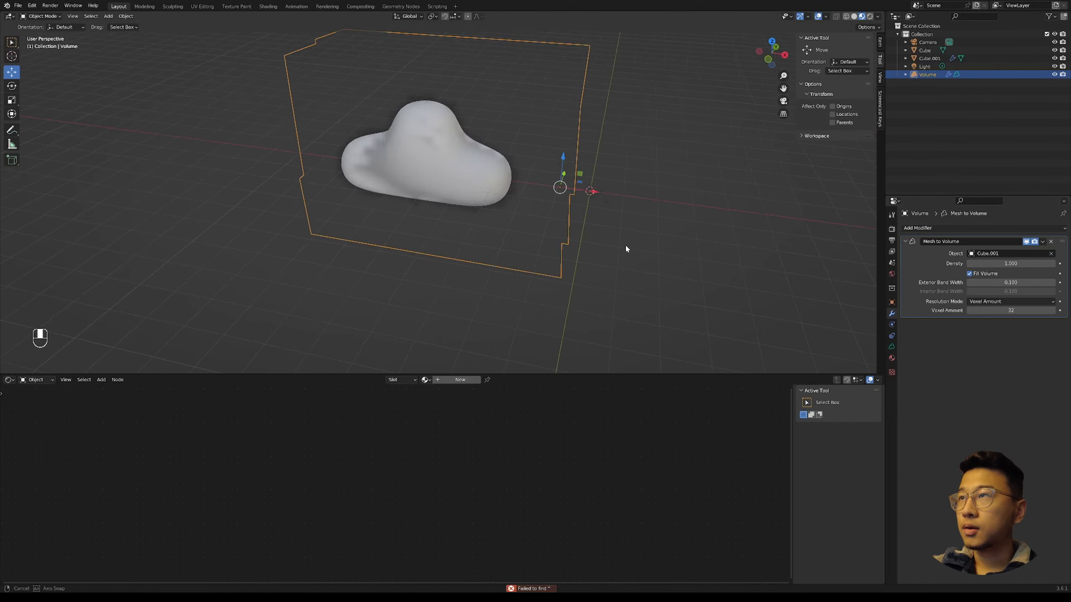
{"action": "middle_click_drag", "start_coordinate": [541, 257], "coordinate": [493, 272]}
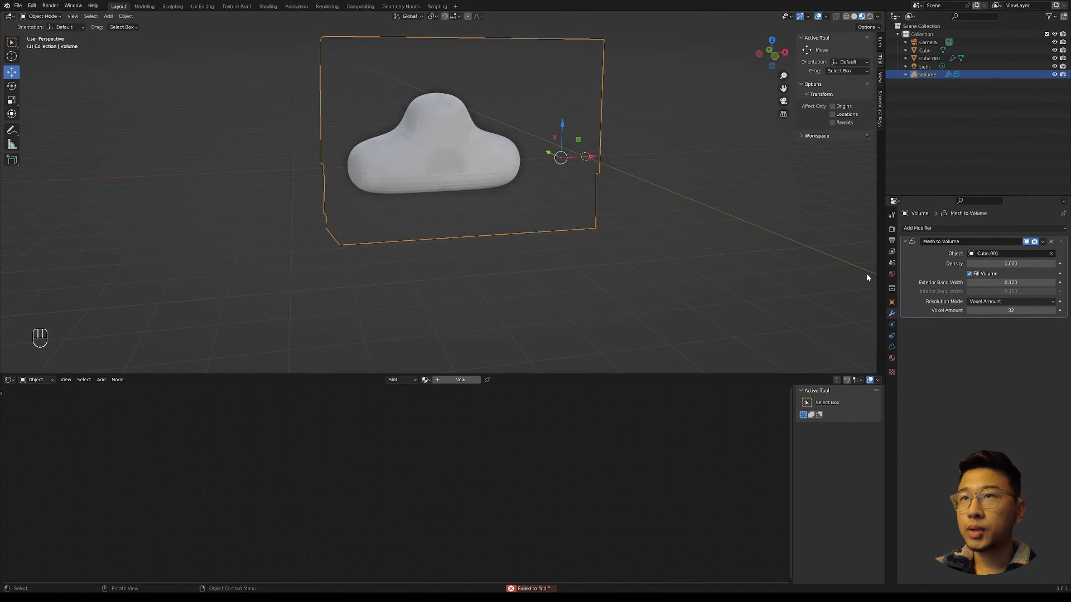
{"action": "middle_click_drag", "start_coordinate": [764, 295], "coordinate": [747, 297]}
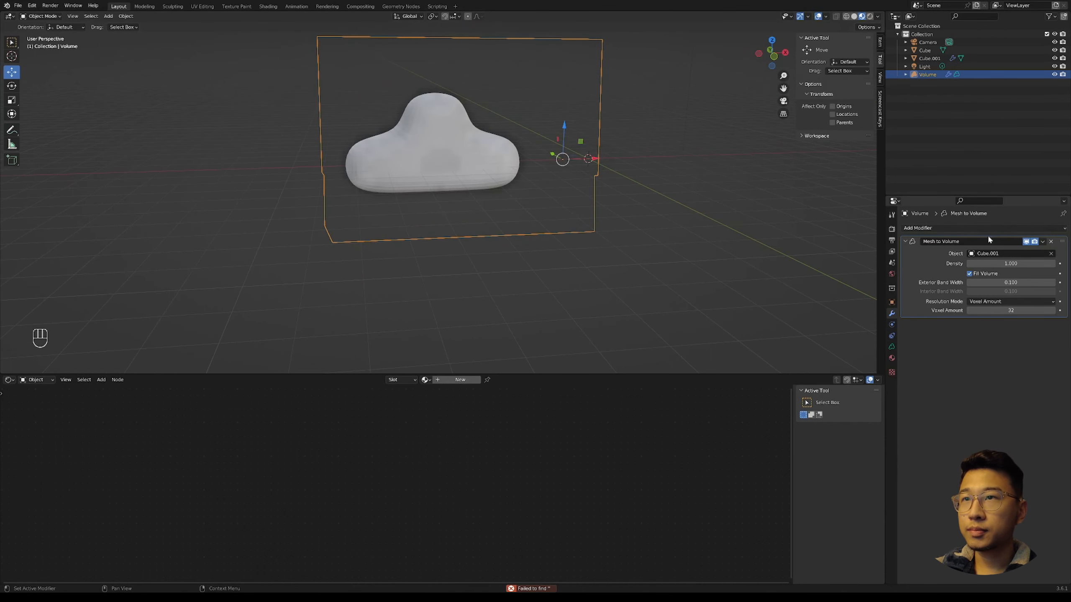
- Add a Volume Displace modifier to the volume and assign the existing texture named Texture to it
{"action": "left_click", "coordinate": [966, 228]}
{"action": "left_click", "coordinate": [989, 252]}
{"action": "middle_click_drag", "start_coordinate": [675, 258], "coordinate": [649, 260]}
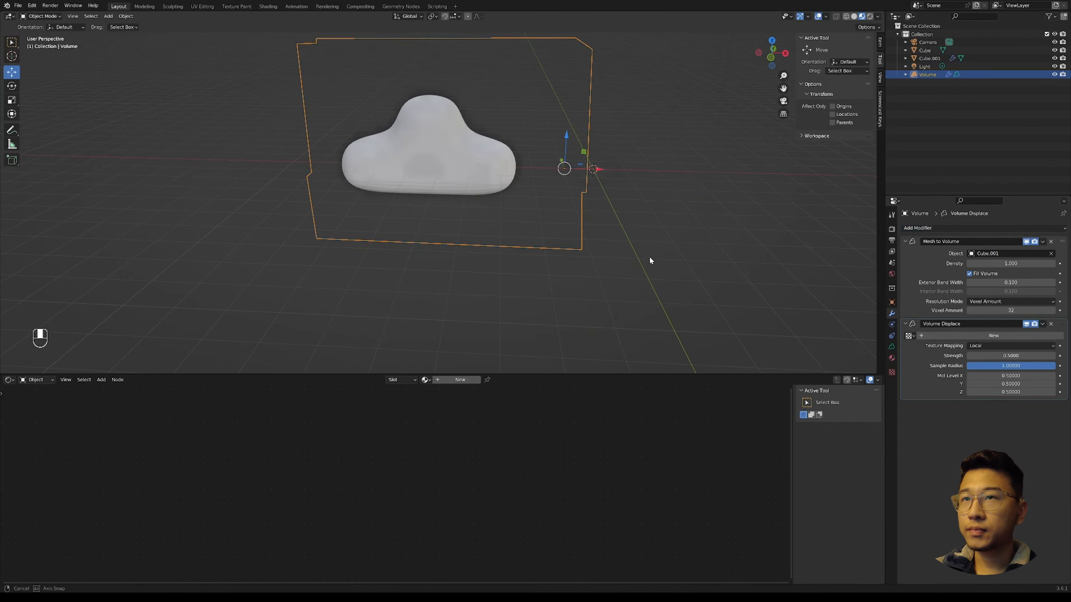
{"action": "left_click", "coordinate": [909, 336]}
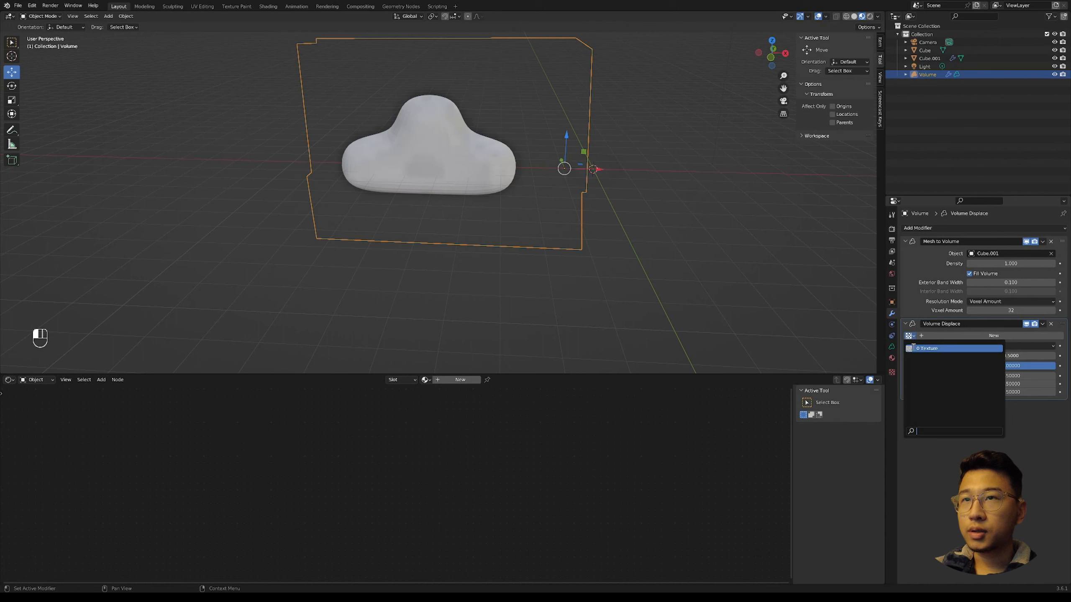
{"action": "left_click", "coordinate": [913, 347]}
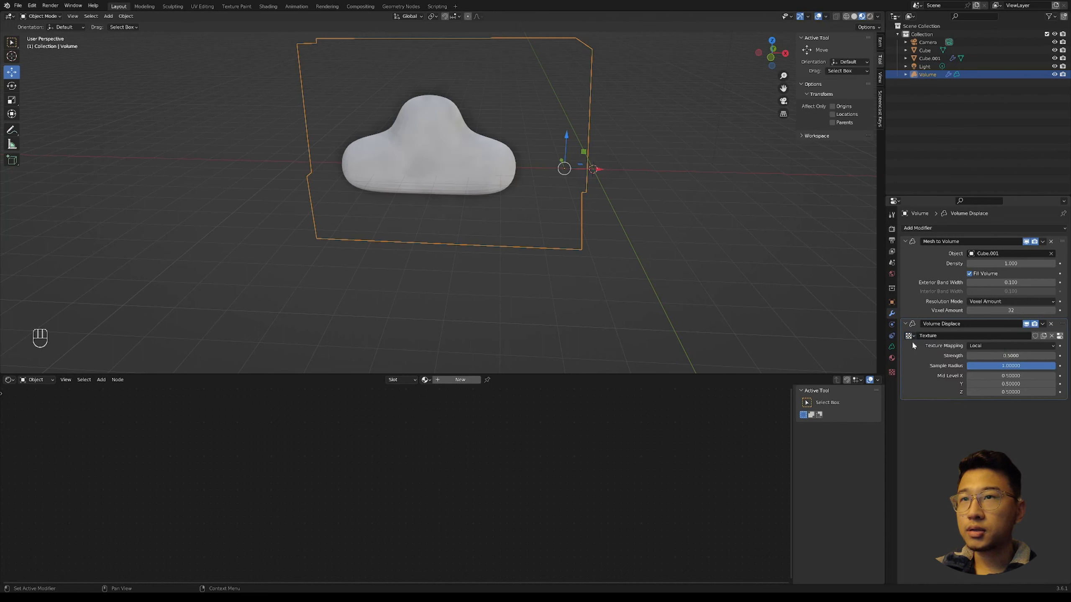
- Set the Size of the displacement's Clouds texture to 0.39 and return to the volume's modifier settings
{"action": "left_click", "coordinate": [1060, 336]}
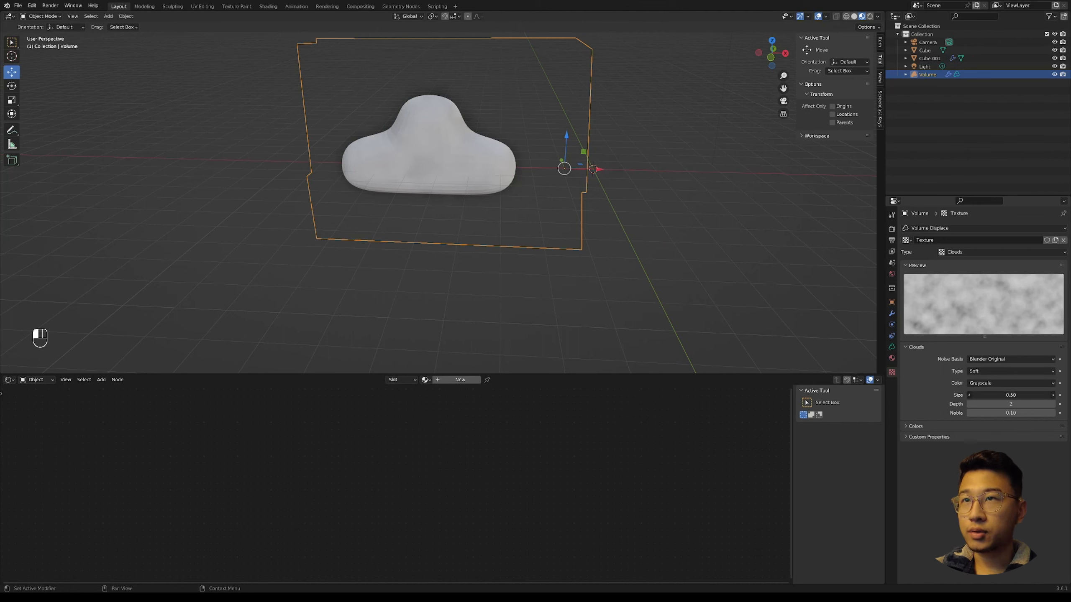
{"action": "mouse_move", "coordinate": [1011, 396]}
{"action": "left_mouse_down"}
{"action": "mouse_move", "coordinate": [992, 395]}
{"action": "mouse_move", "coordinate": [1004, 395]}
{"action": "left_mouse_up"}
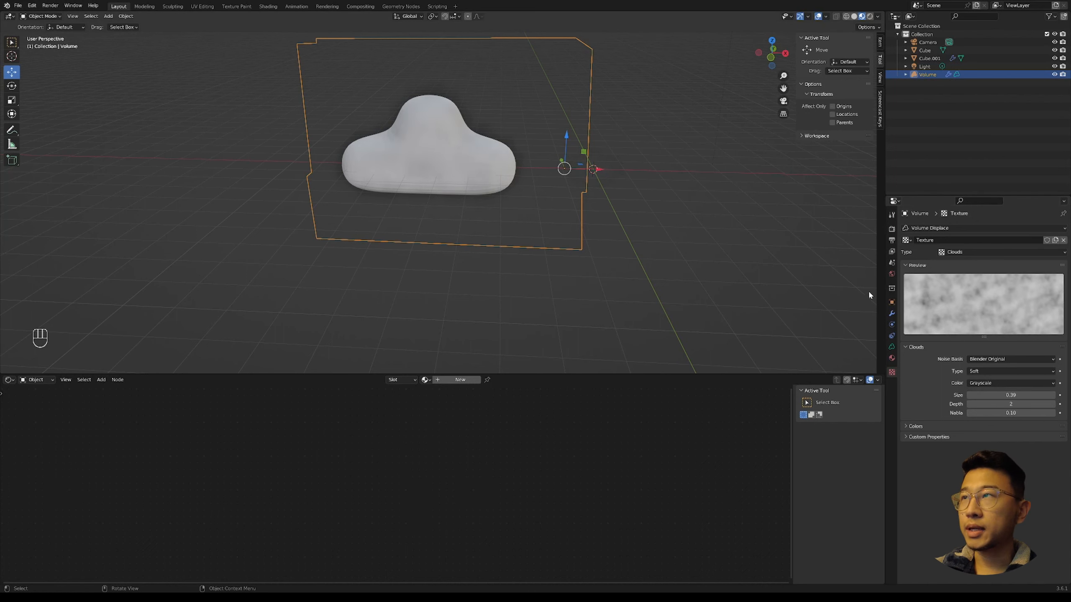
{"action": "left_click", "coordinate": [892, 315]}
- Create a new material for the volume object
{"action": "middle_click_drag", "start_coordinate": [647, 204], "coordinate": [488, 318]}
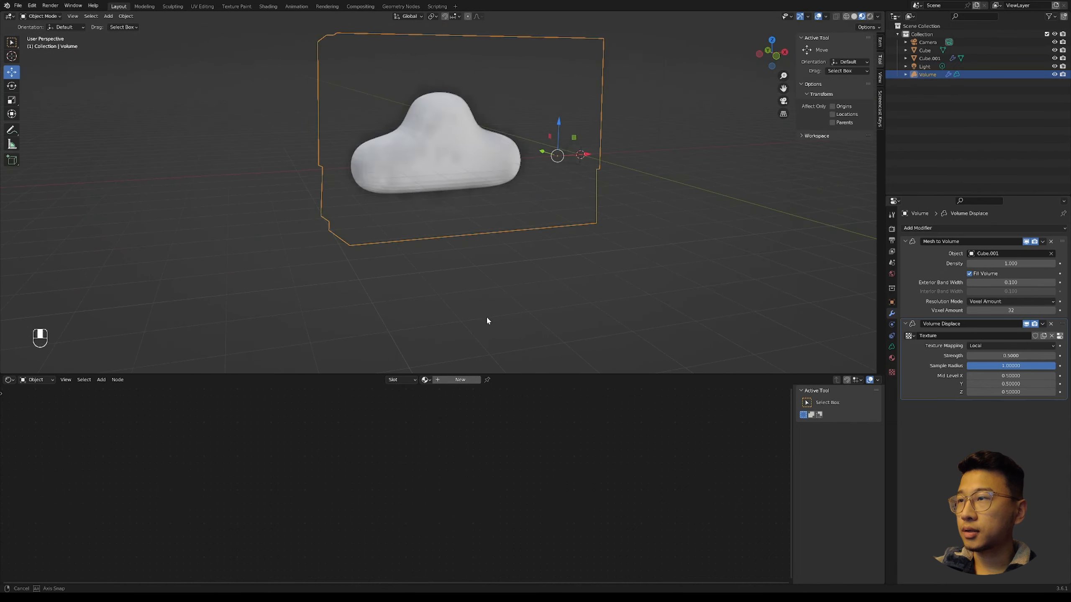
{"action": "left_click", "coordinate": [444, 381]}
{"action": "scroll", "coordinate": [471, 435], "scroll_direction": "up", "scroll_amount": 4}
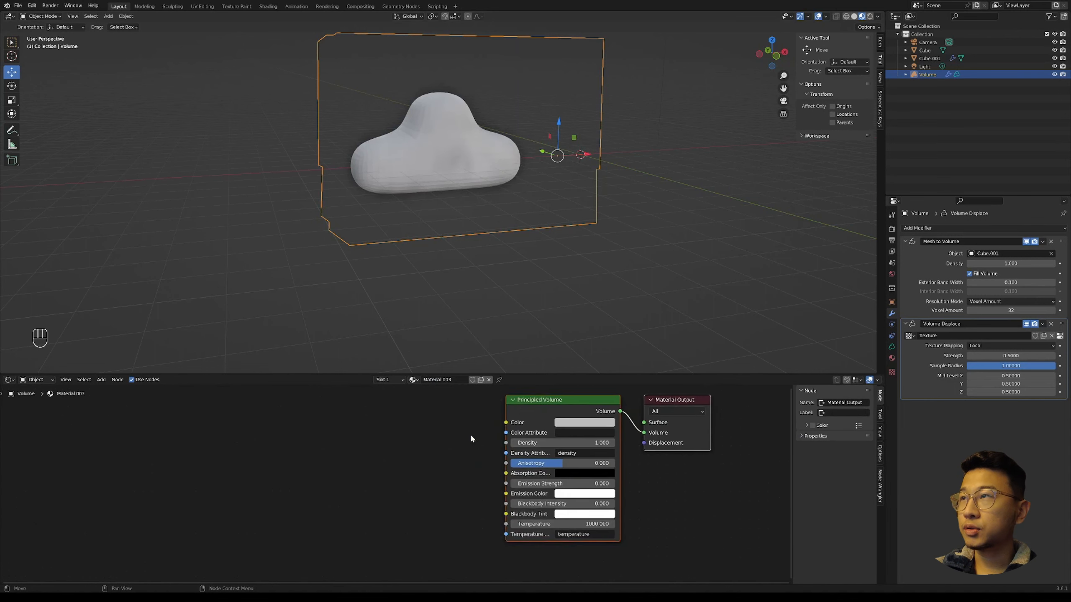
- Hide the source mesh Cube.001 in the viewport so that only the converted cloud volume shows
{"action": "middle_click_drag", "start_coordinate": [471, 435], "coordinate": [428, 460]}
{"action": "scroll", "coordinate": [496, 283], "scroll_direction": "down", "scroll_amount": 3}
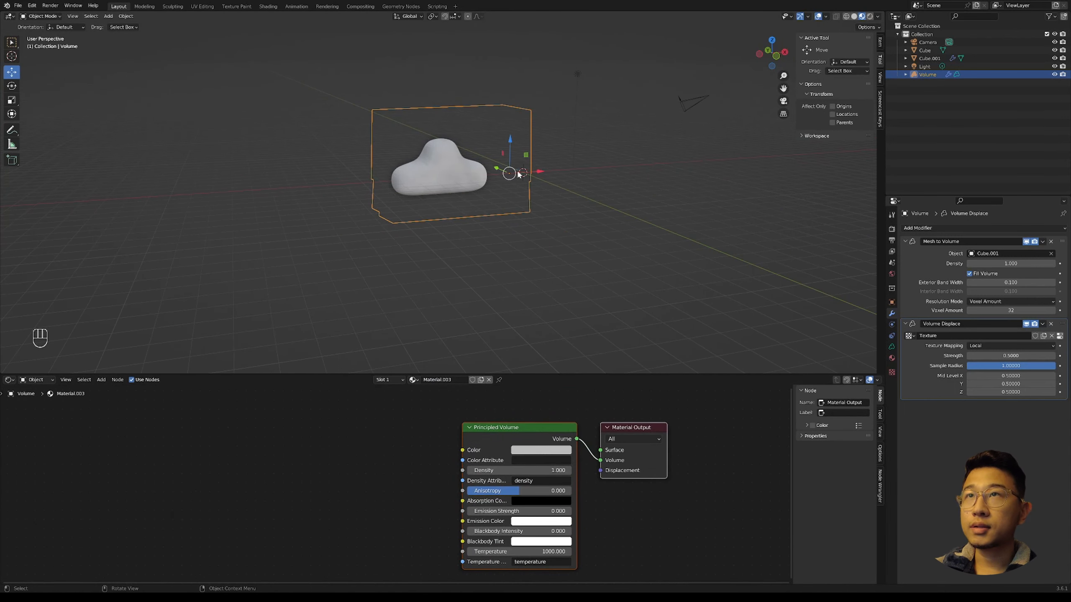
{"action": "middle_click_drag", "start_coordinate": [519, 174], "coordinate": [510, 258]}
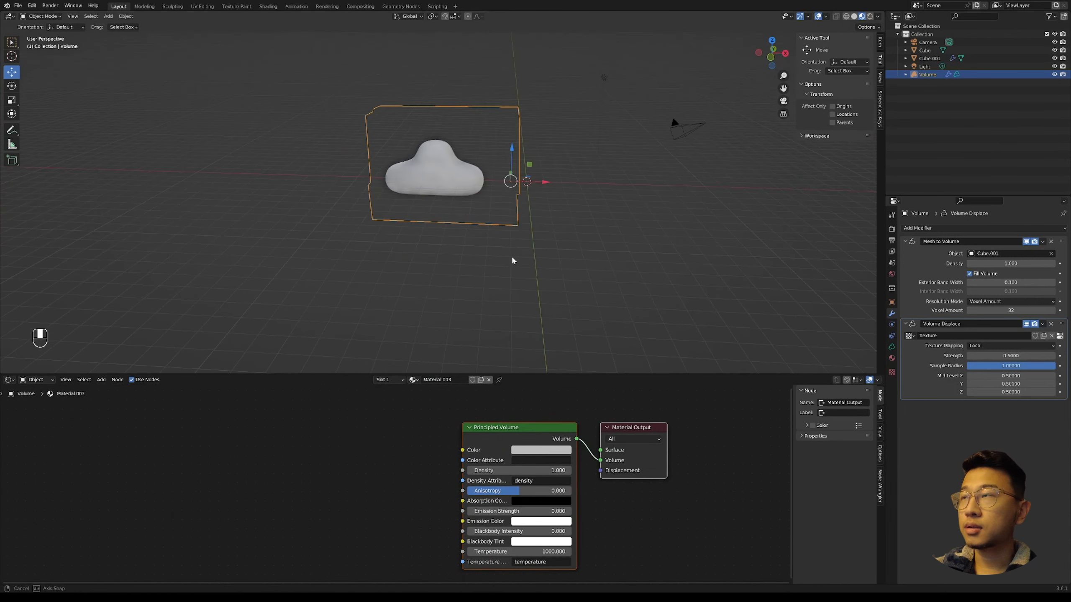
{"action": "left_click", "coordinate": [1054, 58]}
{"action": "middle_click_drag", "start_coordinate": [719, 170], "coordinate": [675, 182]}
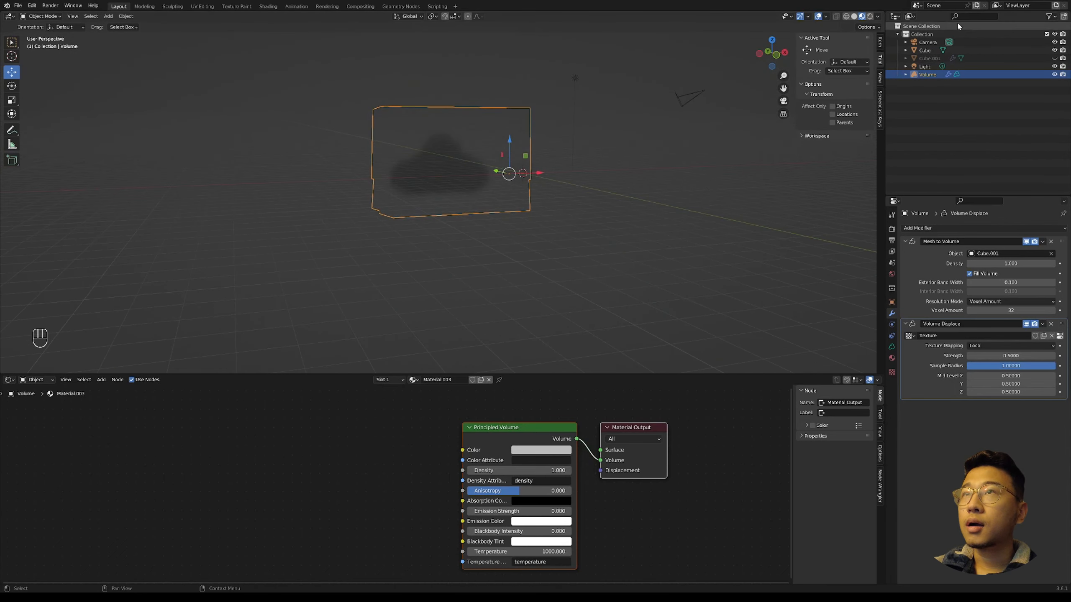
- Switch the viewport to rendered shading to preview the cloud volume
{"action": "left_click", "coordinate": [870, 16]}
{"action": "middle_click_drag", "start_coordinate": [657, 221], "coordinate": [639, 228]}
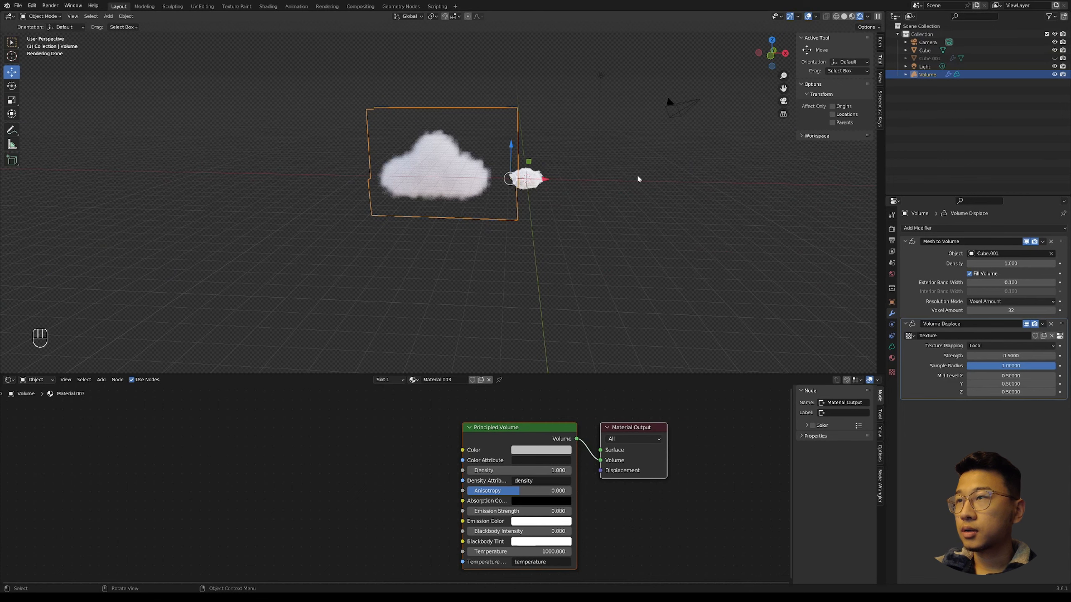
{"action": "middle_click_drag", "start_coordinate": [638, 177], "coordinate": [498, 289]}
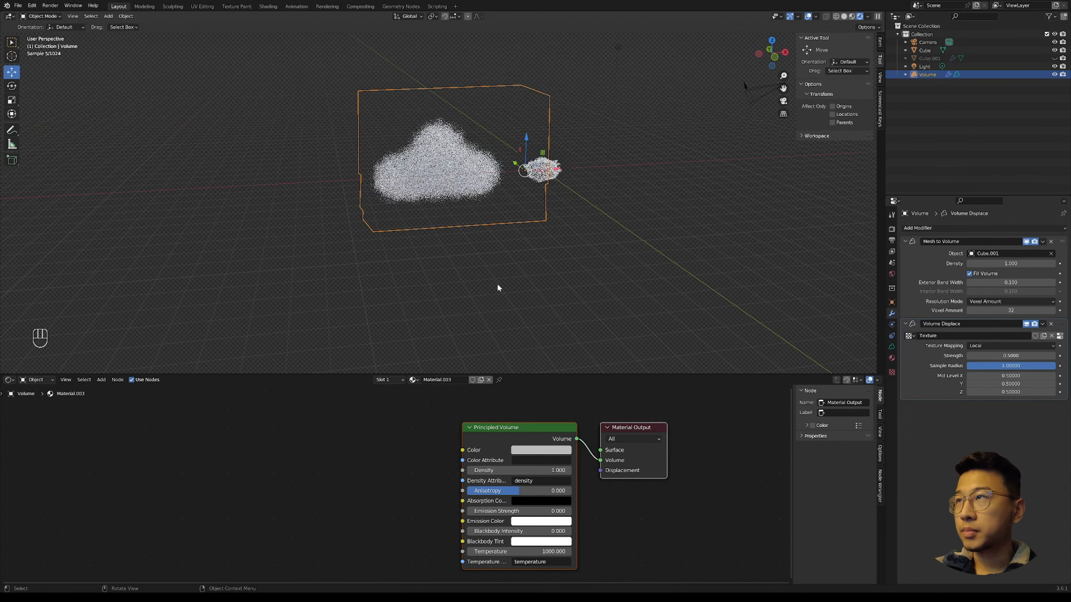
- Brighten the Color of the Principled Volume shader to near white
{"action": "left_click", "coordinate": [534, 451]}
{"action": "left_click_drag", "start_coordinate": [590, 338], "coordinate": [590, 329]}
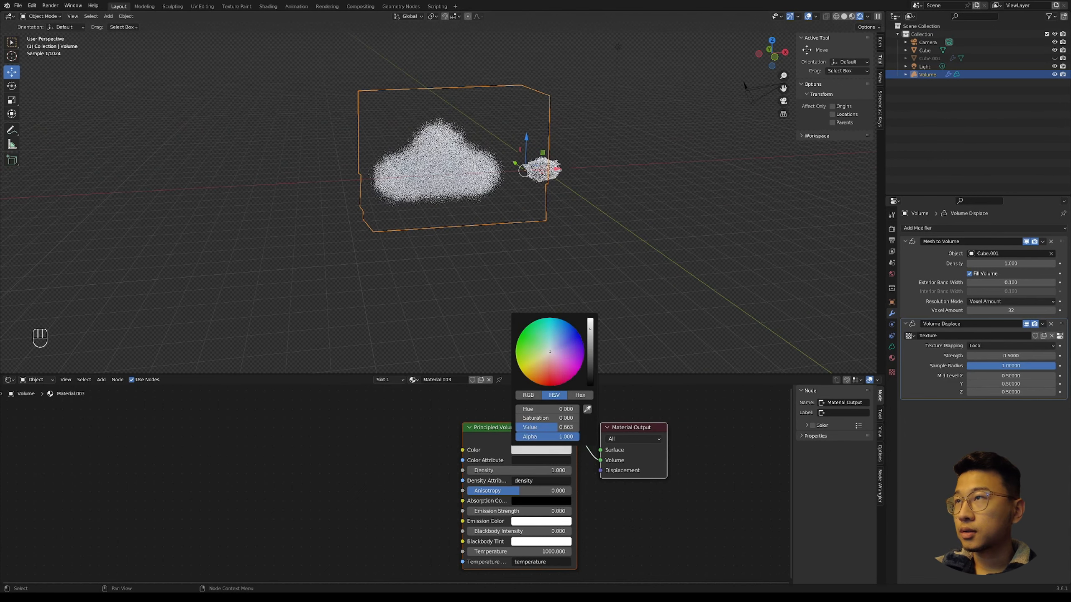
{"action": "left_click", "coordinate": [599, 289]}
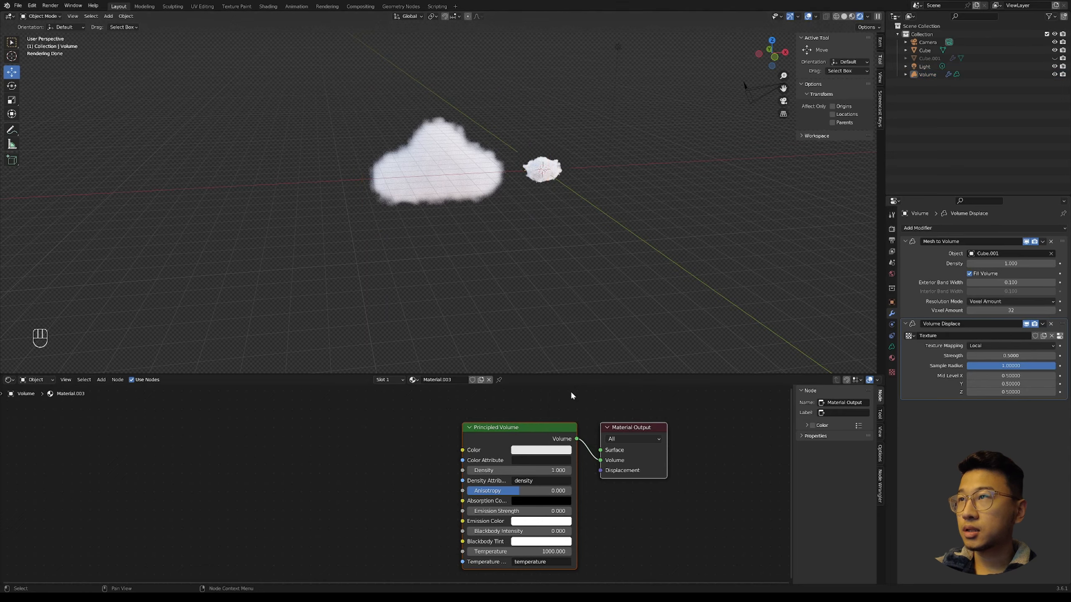
- Raise the Density of the Principled Volume shader to 4.8
{"action": "middle_click_drag", "start_coordinate": [587, 234], "coordinate": [559, 248]}
{"action": "scroll", "coordinate": [615, 213], "scroll_direction": "up", "scroll_amount": 5}
{"action": "middle_click_drag", "start_coordinate": [616, 213], "coordinate": [564, 228], "text": "shift"}
{"action": "scroll", "coordinate": [553, 250], "scroll_direction": "down", "scroll_amount": 4}
{"action": "middle_click_drag", "start_coordinate": [489, 146], "coordinate": [504, 199], "text": "shift"}
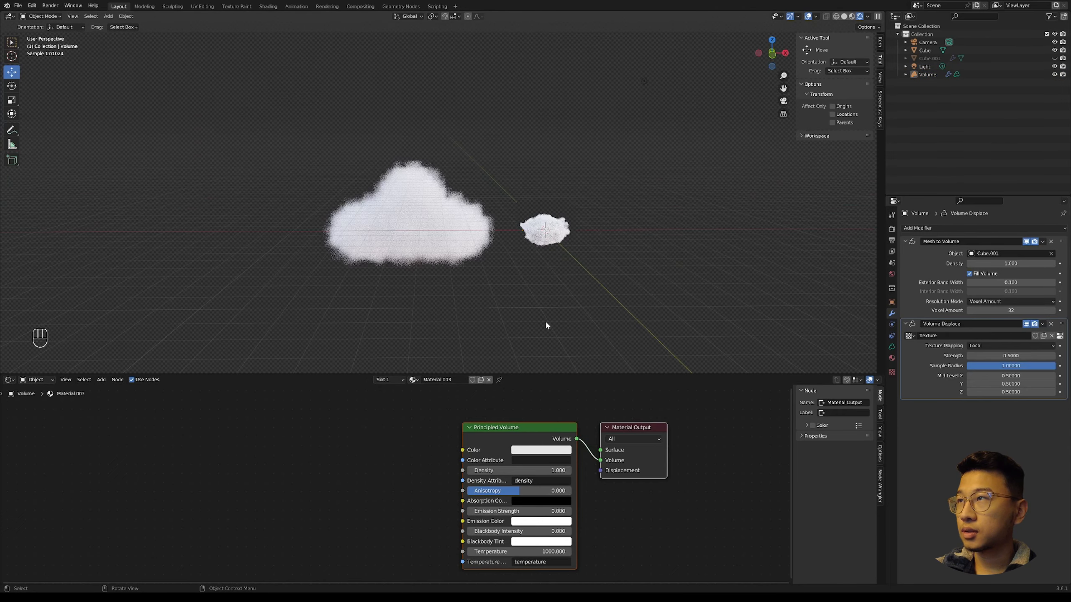
{"action": "mouse_move", "coordinate": [501, 471]}
{"action": "left_mouse_down"}
{"action": "mouse_move", "coordinate": [518, 471]}
{"action": "mouse_move", "coordinate": [491, 472]}
{"action": "left_mouse_up"}
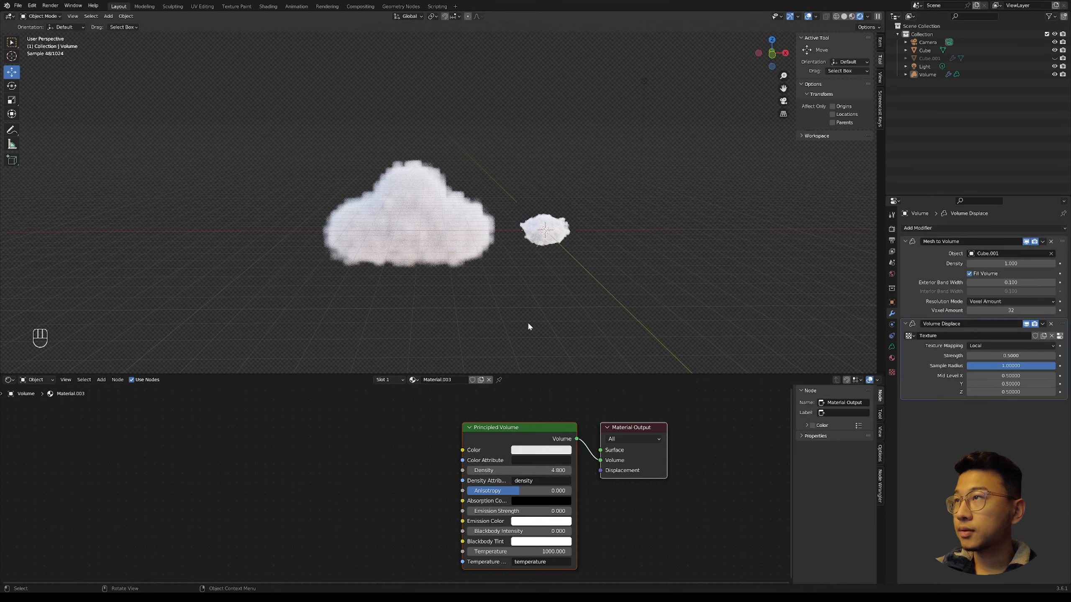
- Set the Voxel Amount of the volume's Mesh to Volume modifier to 128, then deselect the volume
{"action": "middle_click_drag", "start_coordinate": [527, 321], "coordinate": [532, 291]}
{"action": "middle_click_drag", "start_coordinate": [475, 252], "coordinate": [531, 292]}
{"action": "scroll", "coordinate": [435, 252], "scroll_direction": "up", "scroll_amount": 1}
{"action": "left_click", "coordinate": [768, 54]}
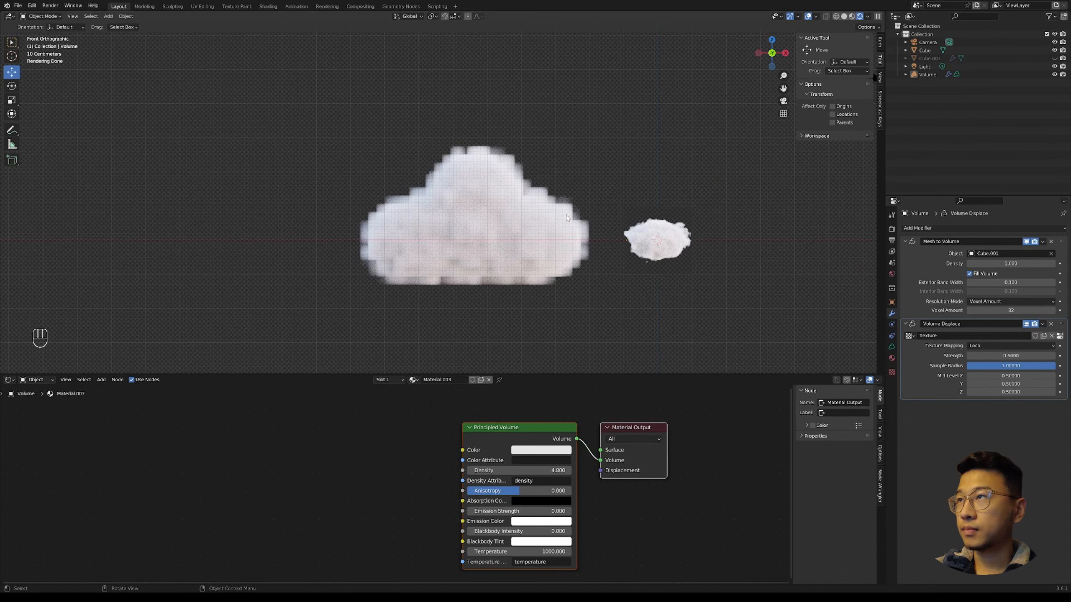
{"action": "scroll", "coordinate": [532, 183], "scroll_direction": "up", "scroll_amount": 1}
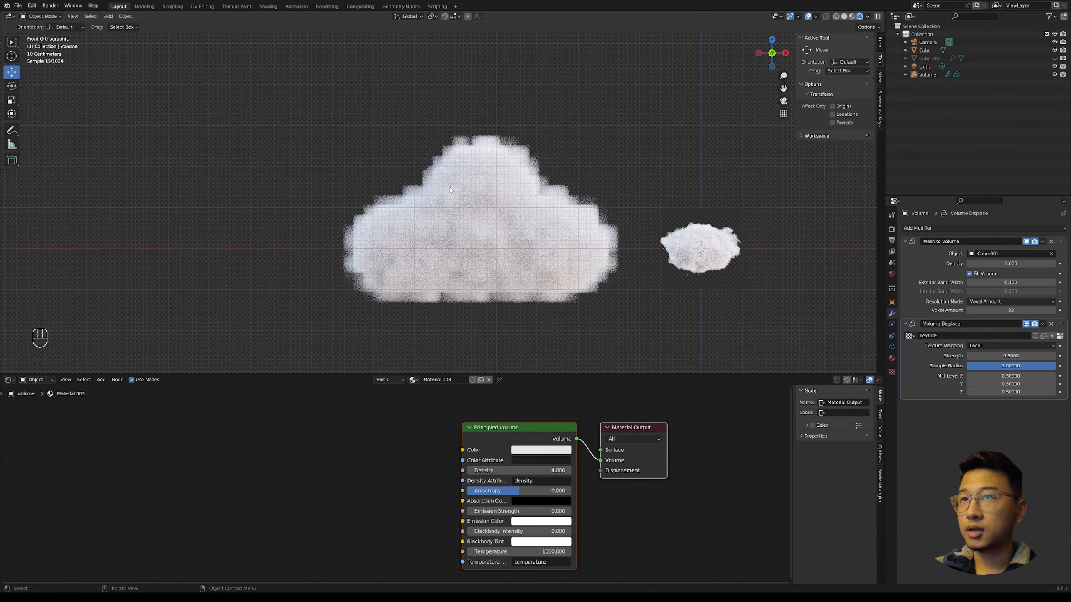
{"action": "left_click", "coordinate": [514, 205]}
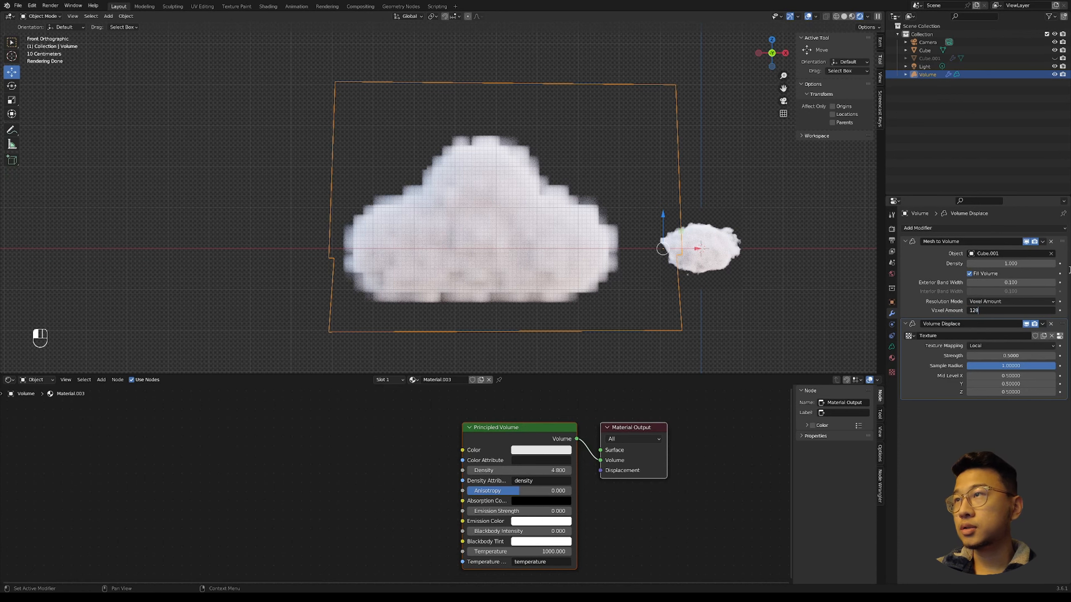
{"action": "key", "text": "Return"}
{"action": "scroll", "coordinate": [579, 228], "scroll_direction": "down", "scroll_amount": 2}
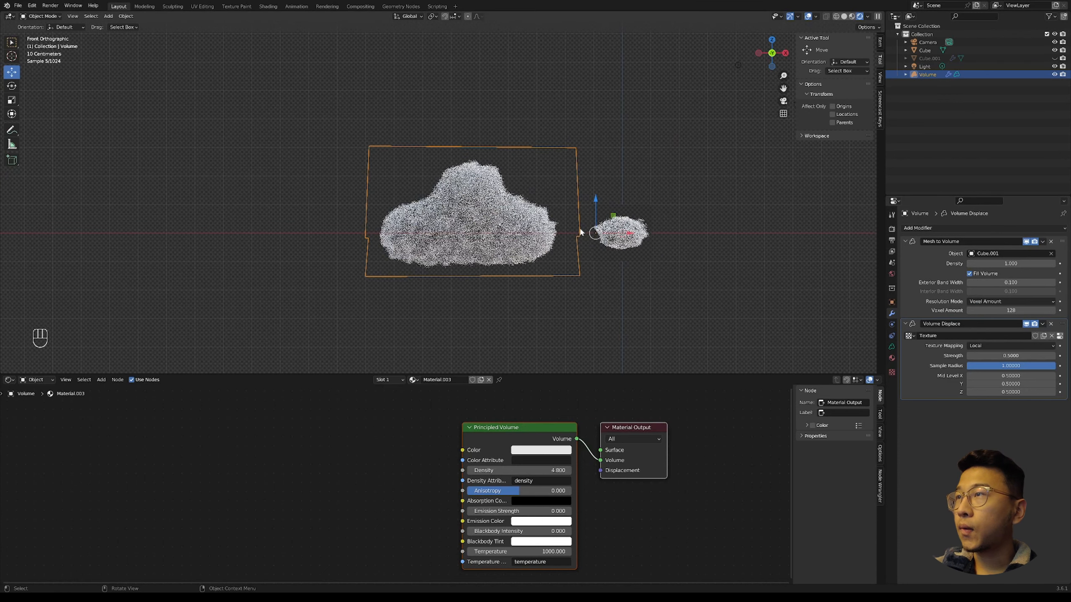
{"action": "middle_click_drag", "start_coordinate": [565, 181], "coordinate": [564, 197]}
{"action": "left_click", "coordinate": [604, 134]}
- Pick the existing texture named Texture again for the Volume Displace modifier and open its texture settings
{"action": "middle_click_drag", "start_coordinate": [507, 244], "coordinate": [490, 247]}
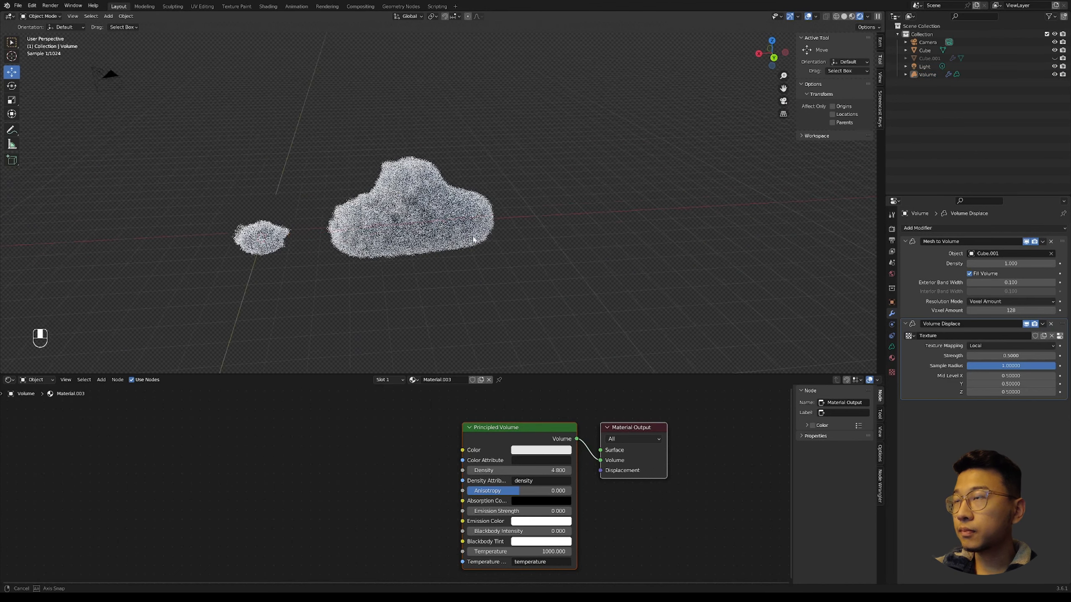
{"action": "middle_click_drag", "start_coordinate": [533, 187], "coordinate": [562, 309]}
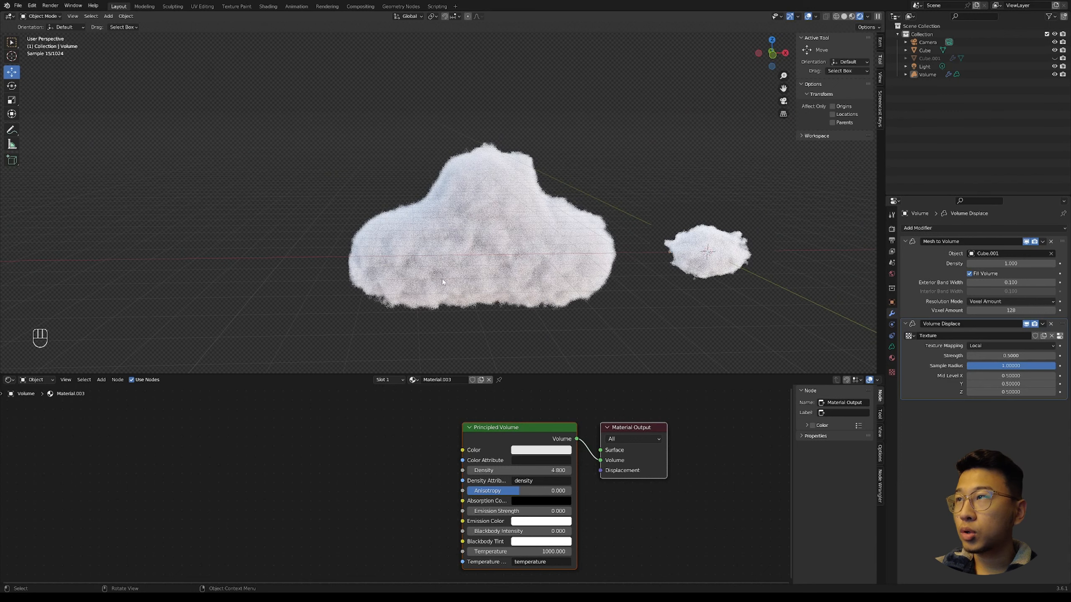
{"action": "middle_click_drag", "start_coordinate": [443, 283], "coordinate": [434, 274]}
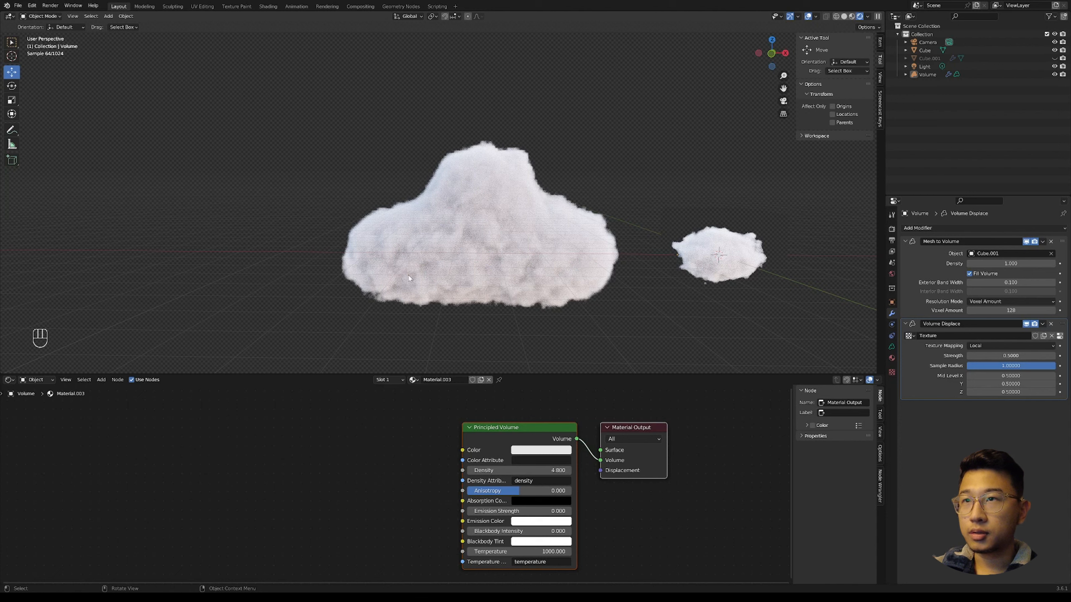
{"action": "left_click", "coordinate": [911, 336]}
{"action": "left_click", "coordinate": [951, 348]}
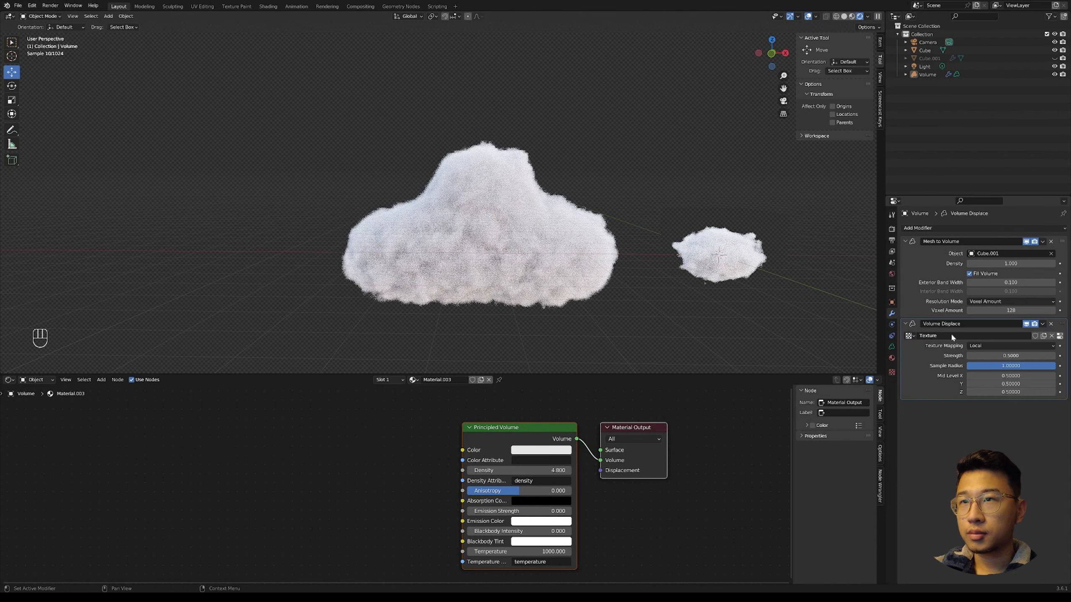
{"action": "left_click", "coordinate": [1060, 337]}
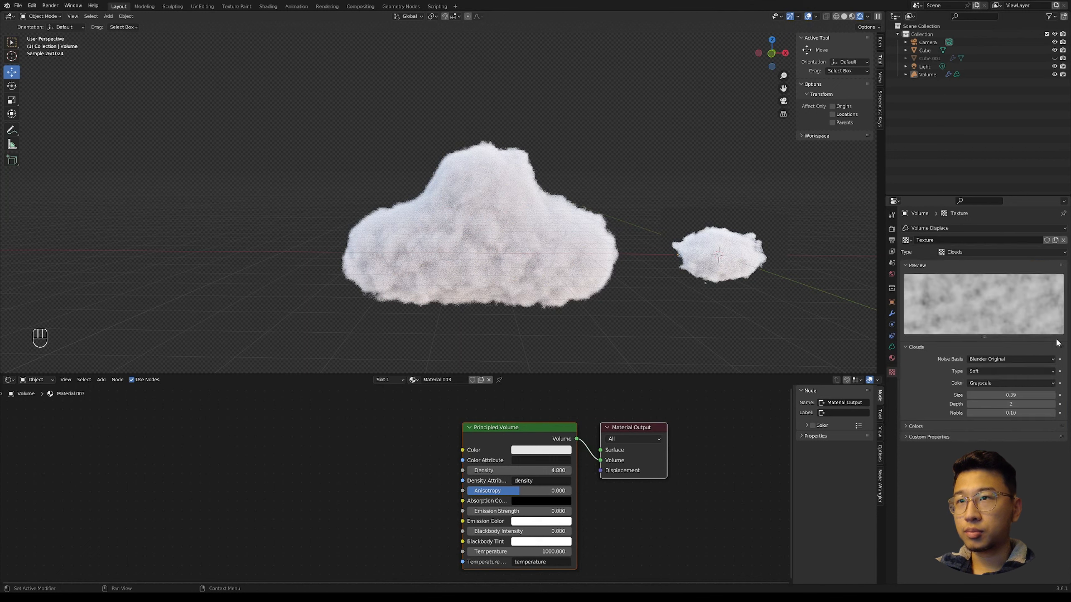
- Try Size values of 0.1 and 0.5 for the displacement's Clouds texture
{"action": "left_click", "coordinate": [1010, 395]}
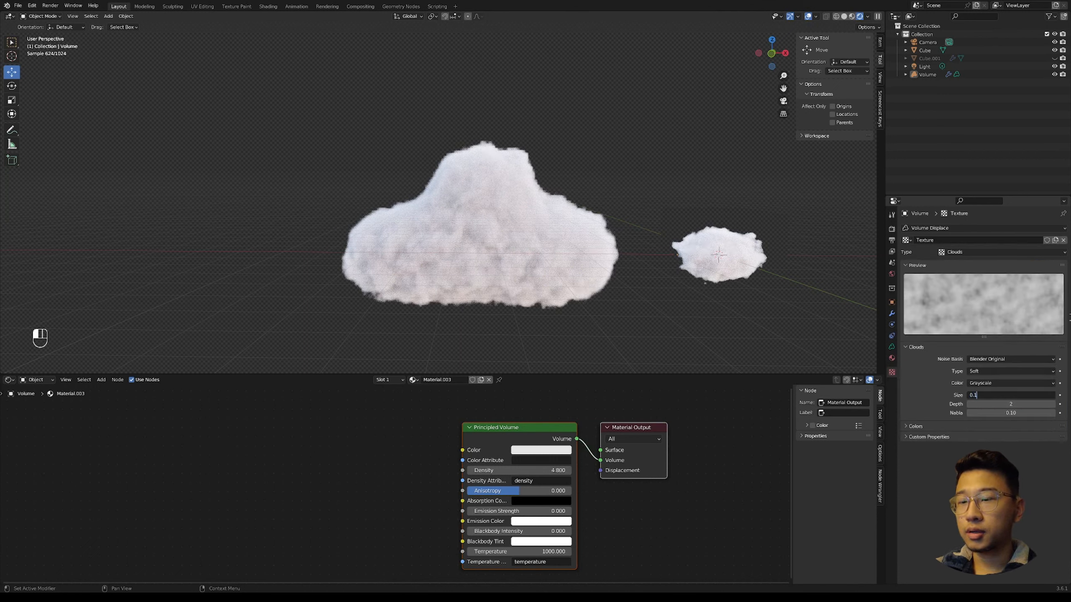
{"action": "type", "text": "0.1"}
{"action": "key", "text": "Return"}
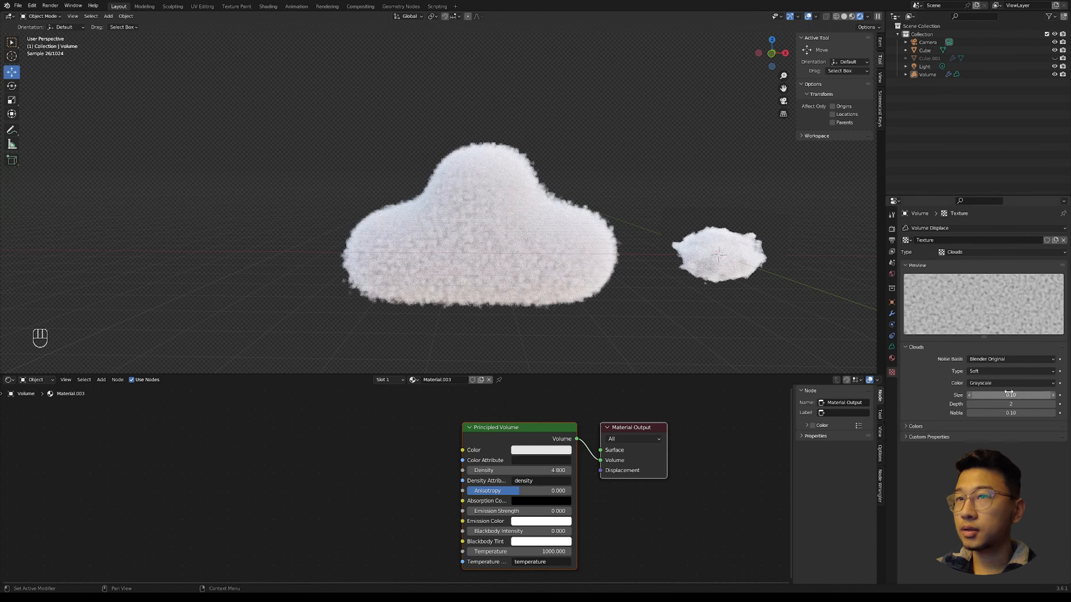
{"action": "key", "text": "Return"}
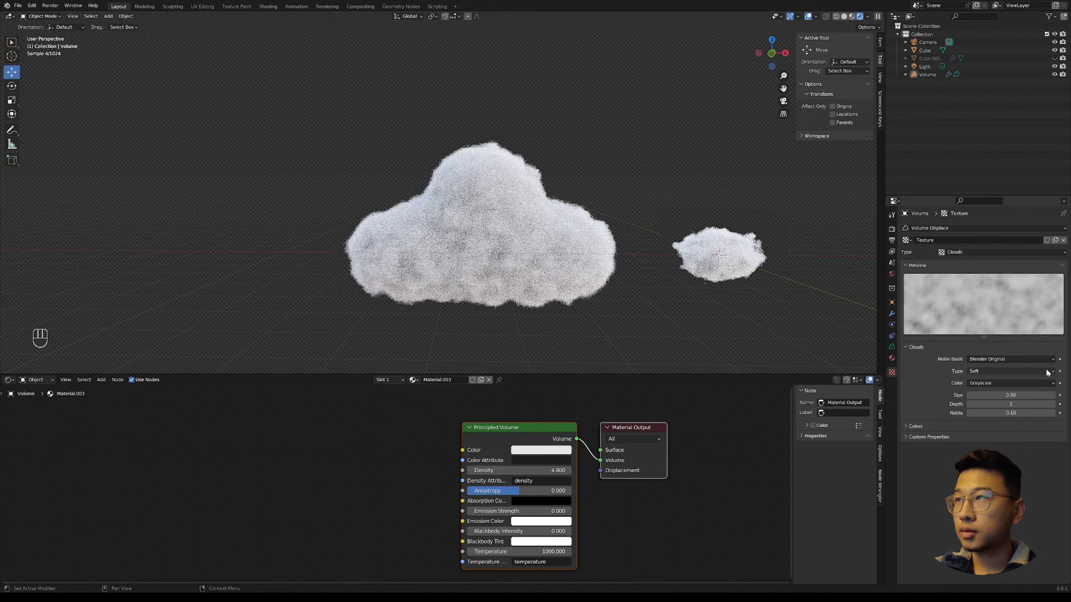
- Set the Size of the displacement's Clouds texture to 0.75
{"action": "left_click_drag", "start_coordinate": [1026, 395], "coordinate": [1049, 395]}
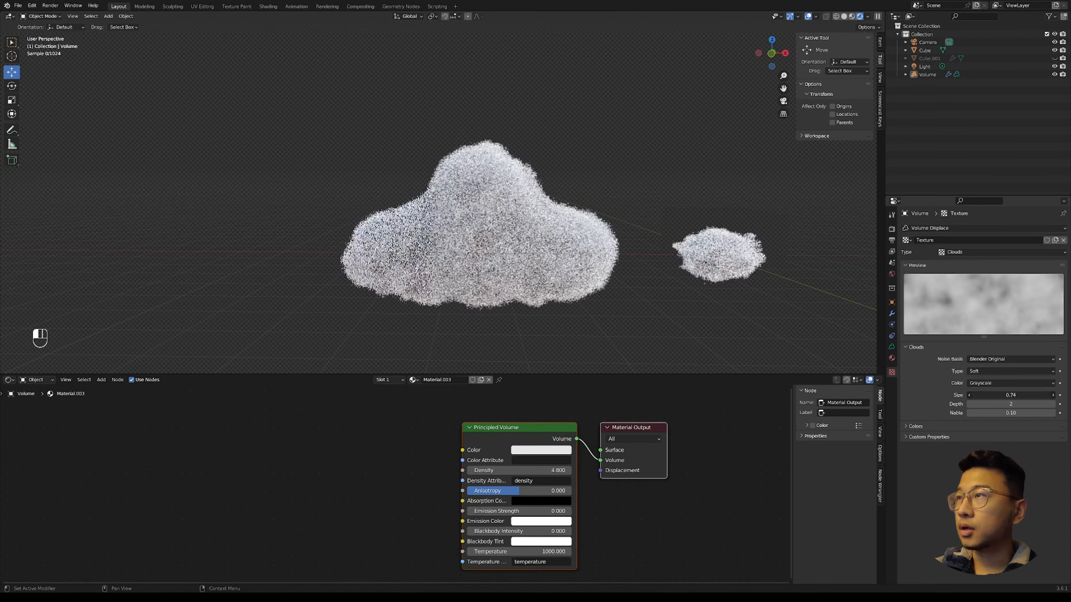
{"action": "left_click", "coordinate": [587, 126]}
{"action": "middle_click_drag", "start_coordinate": [595, 131], "coordinate": [499, 132]}
{"action": "scroll", "coordinate": [561, 187], "scroll_direction": "up", "scroll_amount": 1}
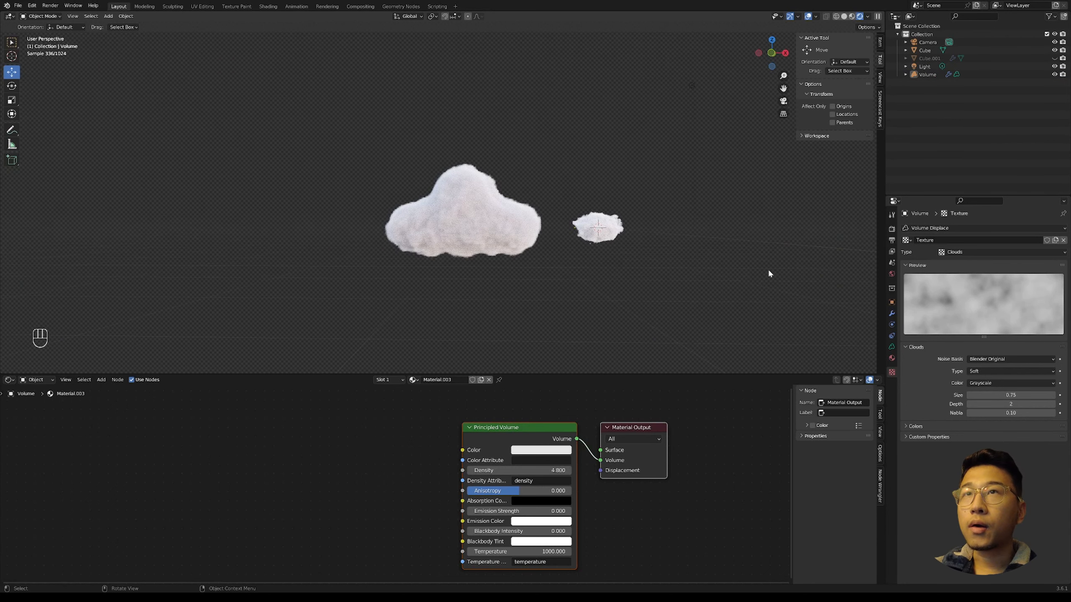
- Return to the volume's modifier settings, select the hidden source mesh Cube.001, and view the rendered cloud from several angles
{"action": "left_click", "coordinate": [892, 313]}
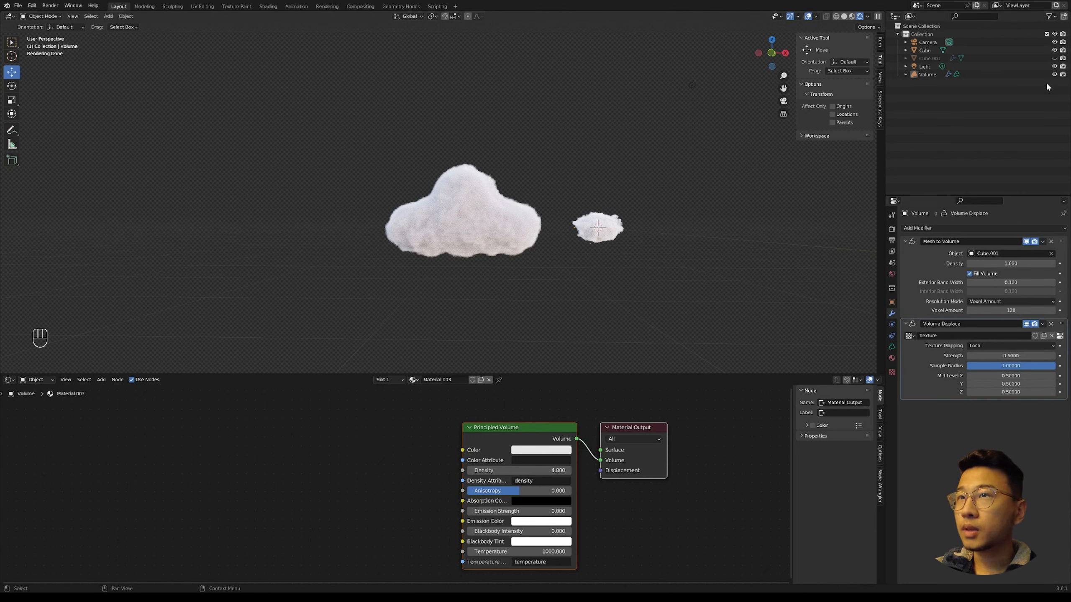
{"action": "left_click", "coordinate": [1020, 59]}
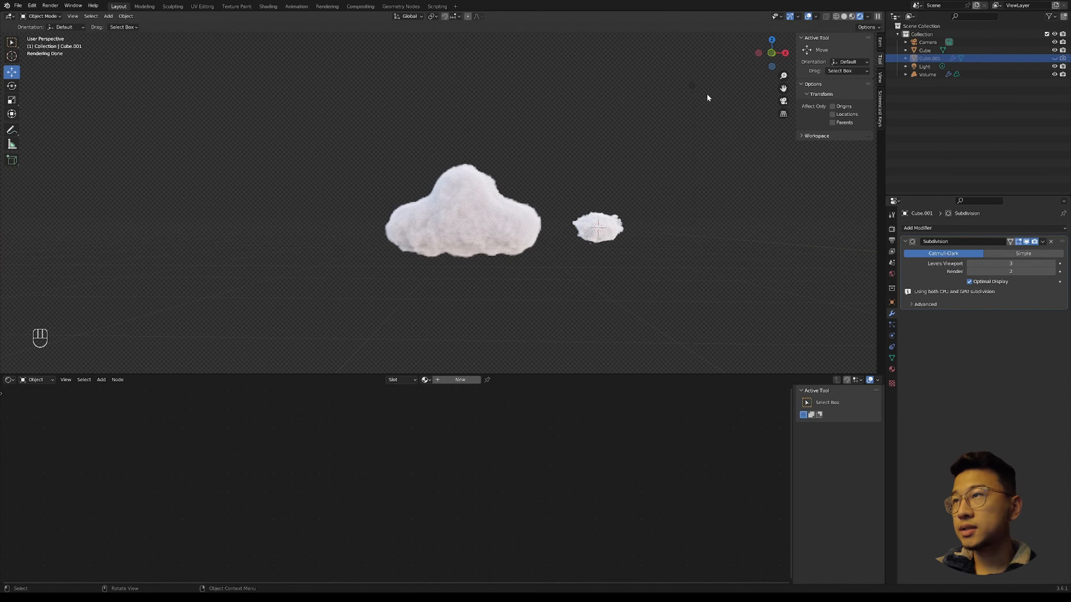
{"action": "middle_click_drag", "start_coordinate": [652, 117], "coordinate": [354, 180]}
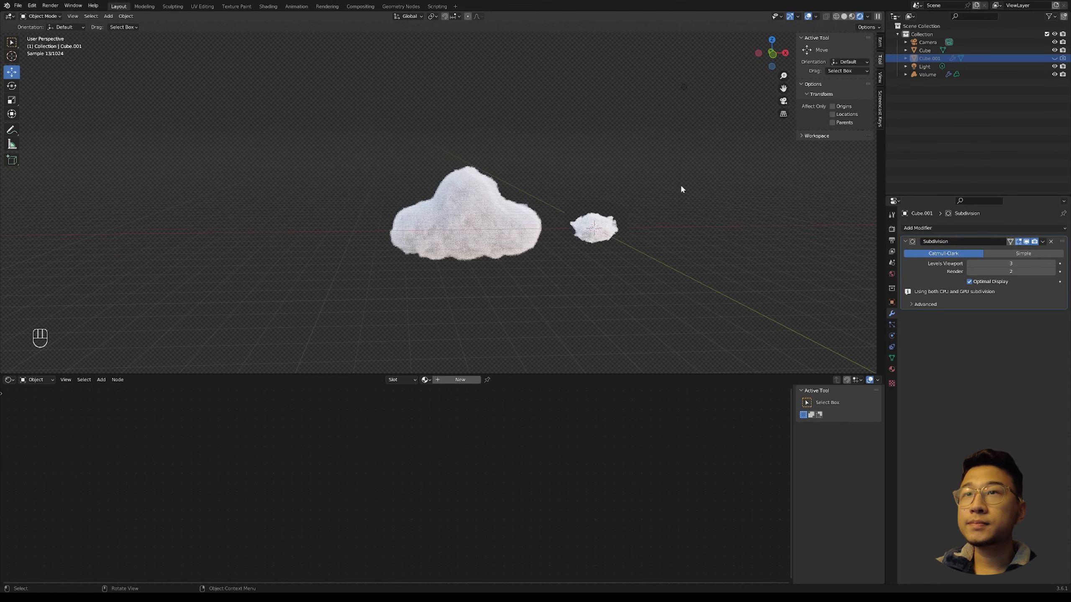
{"action": "left_click_drag", "start_coordinate": [679, 170], "coordinate": [377, 291]}
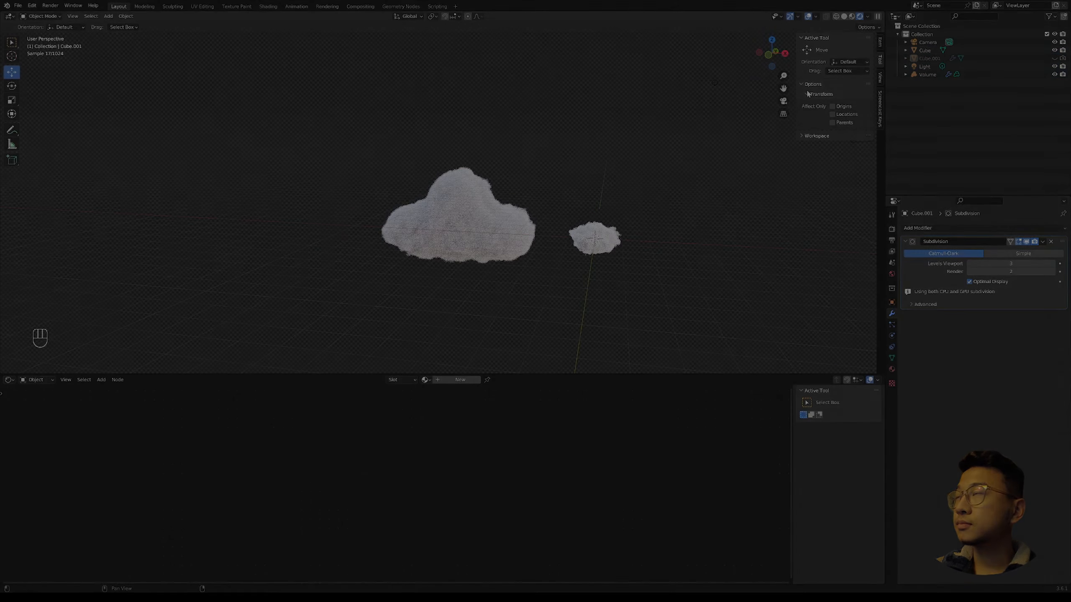